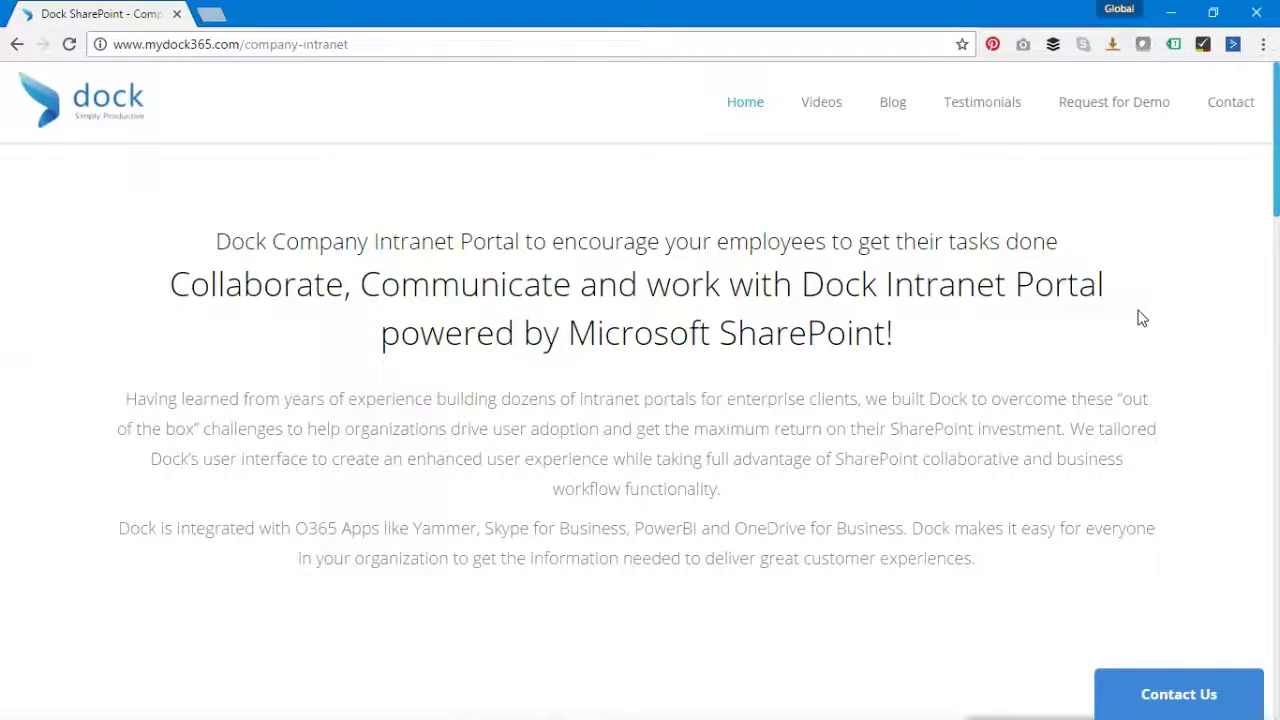
# Step: Switch to the Marketing_Power_BI_Data.xlsx workbook in Excel
pyautogui.press('super')
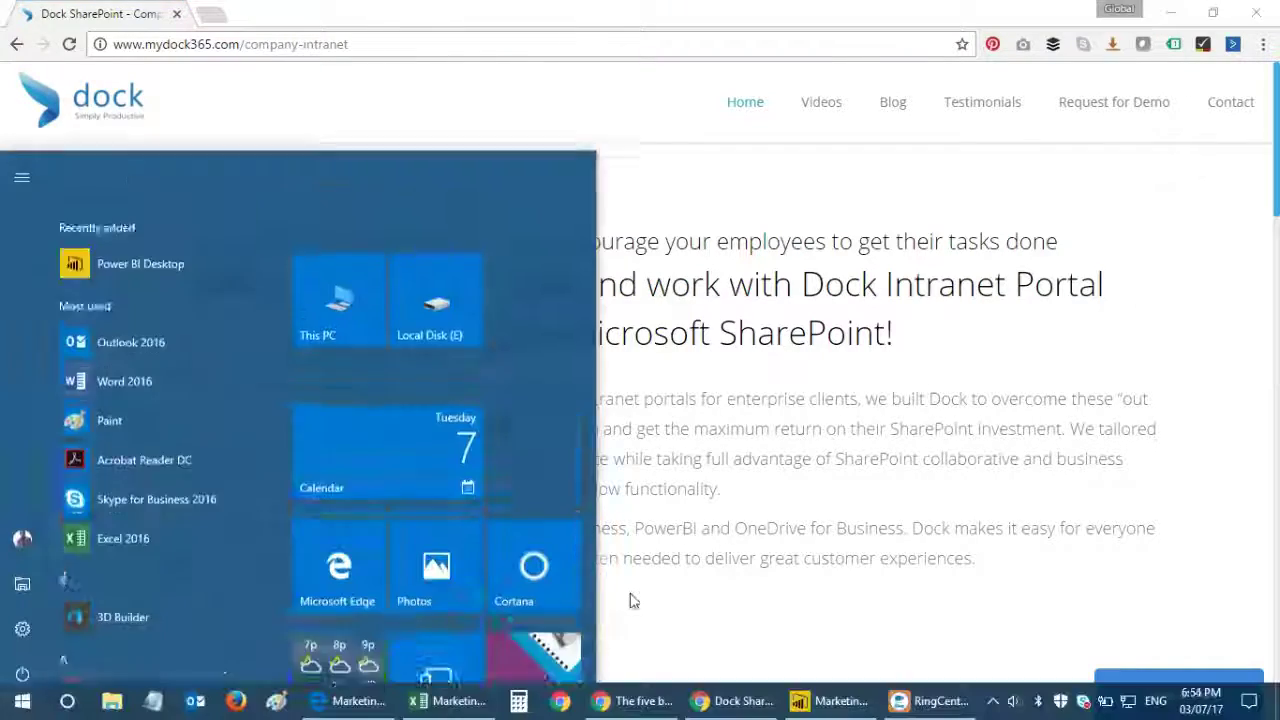
pyautogui.click(447, 703)
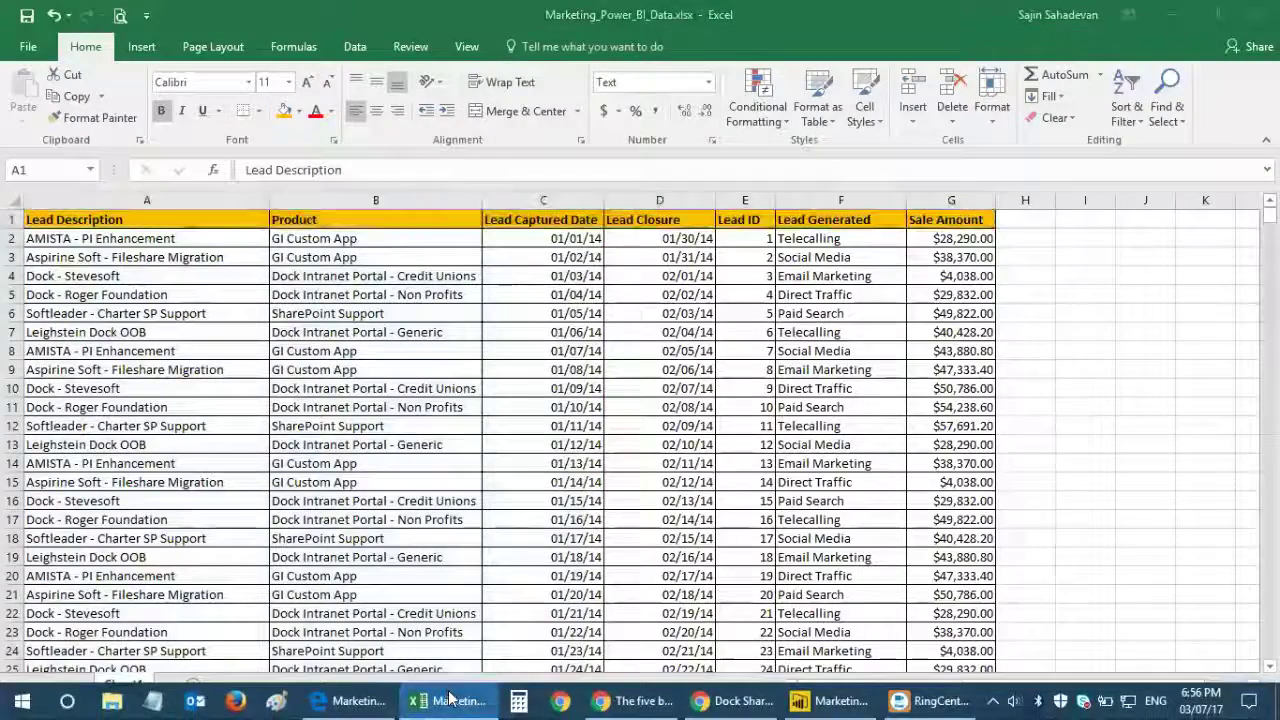
pyautogui.click(447, 700)
pyautogui.press('super')
pyautogui.click(456, 699)
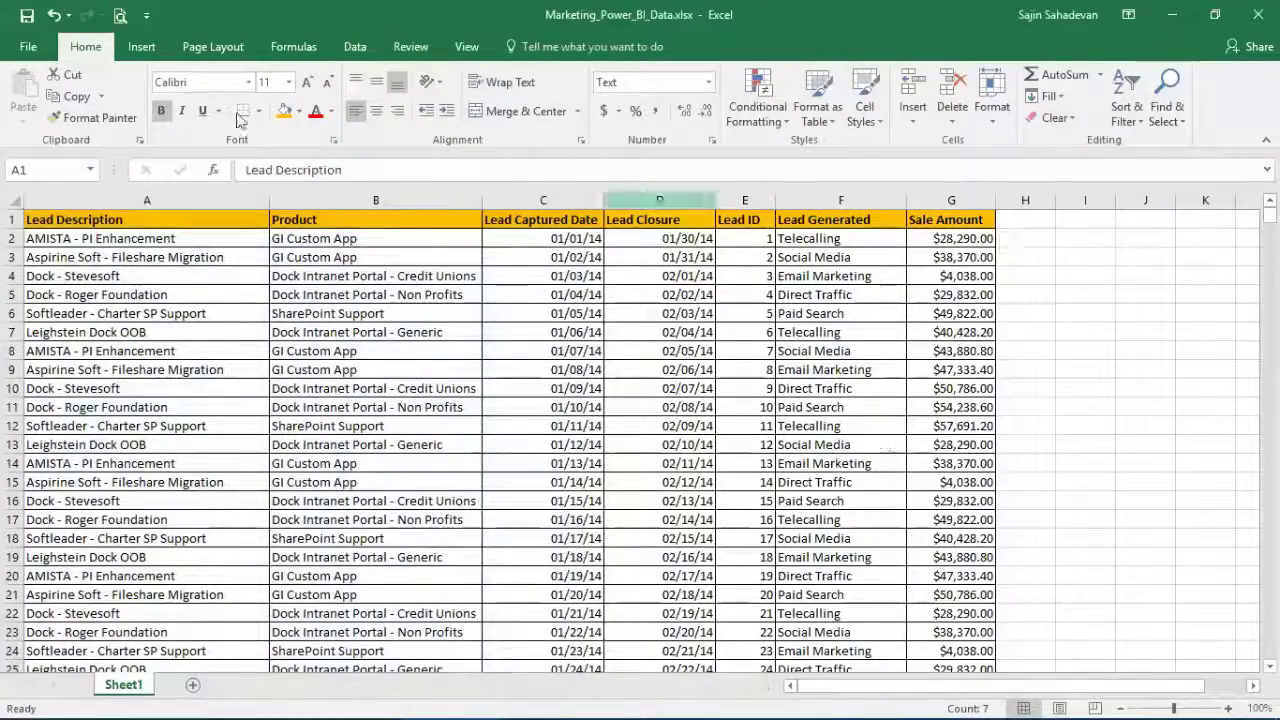
# Step: Examine the lead data columns in the worksheet, including Product, Lead Generated and Sale Amount
pyautogui.scroll(-2, 192, 587)
pyautogui.scroll(2, 192, 588)
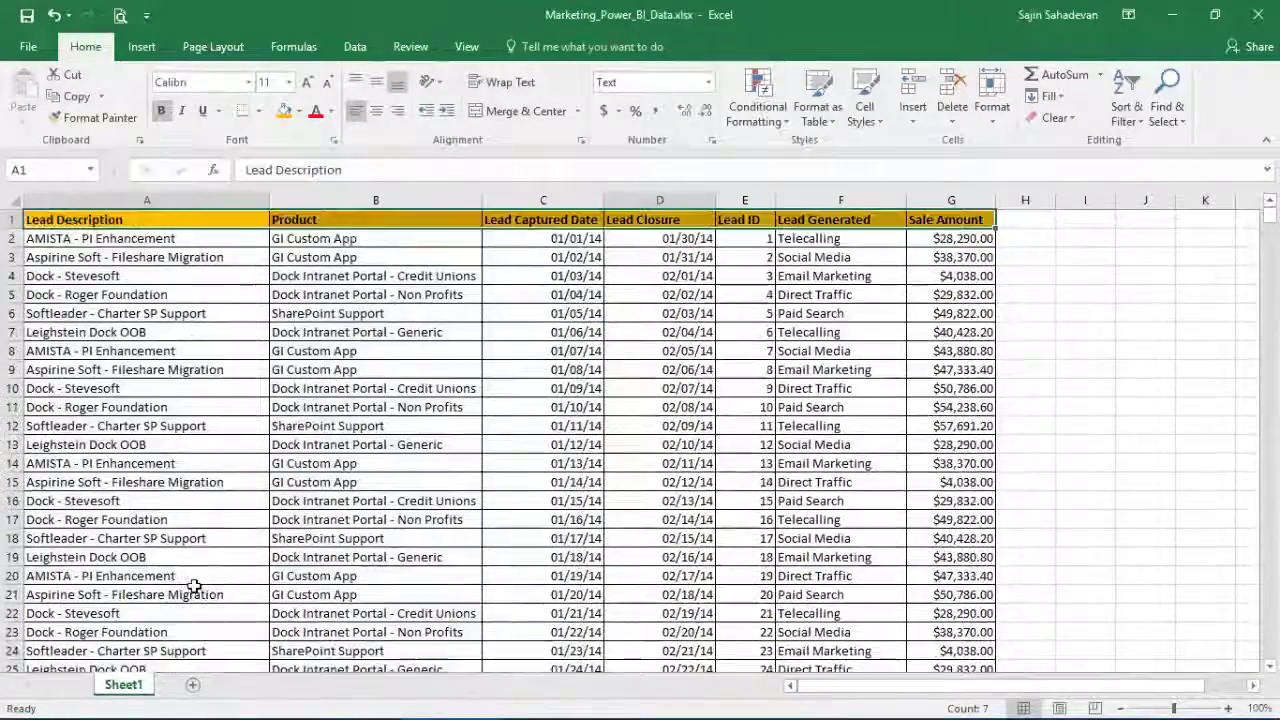
pyautogui.click(341, 294)
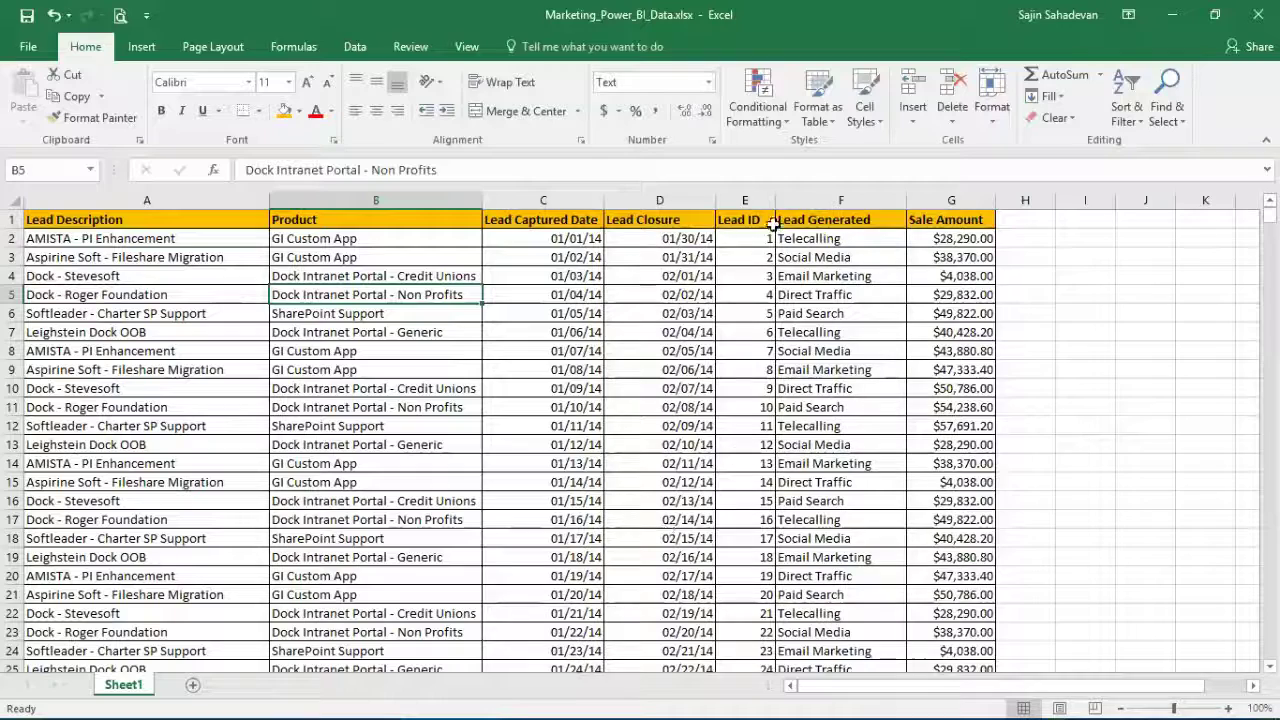
pyautogui.click(840, 200)
pyautogui.click(1047, 333)
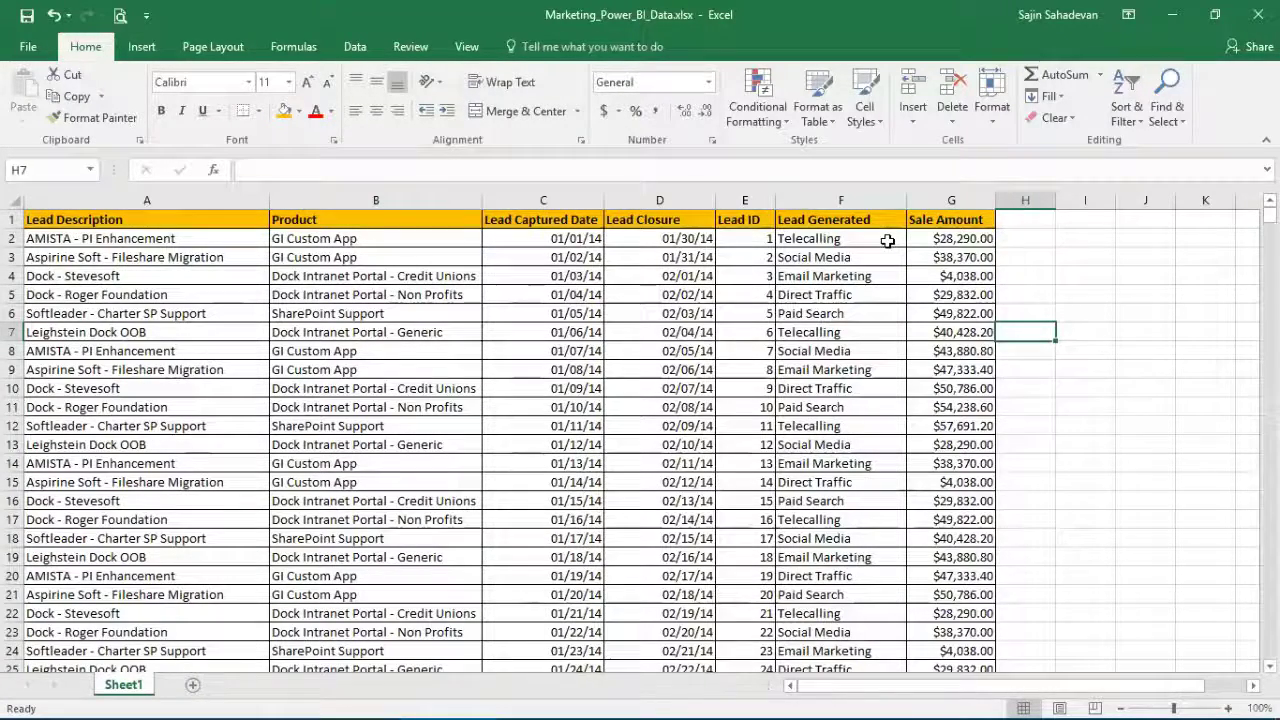
pyautogui.click(947, 242)
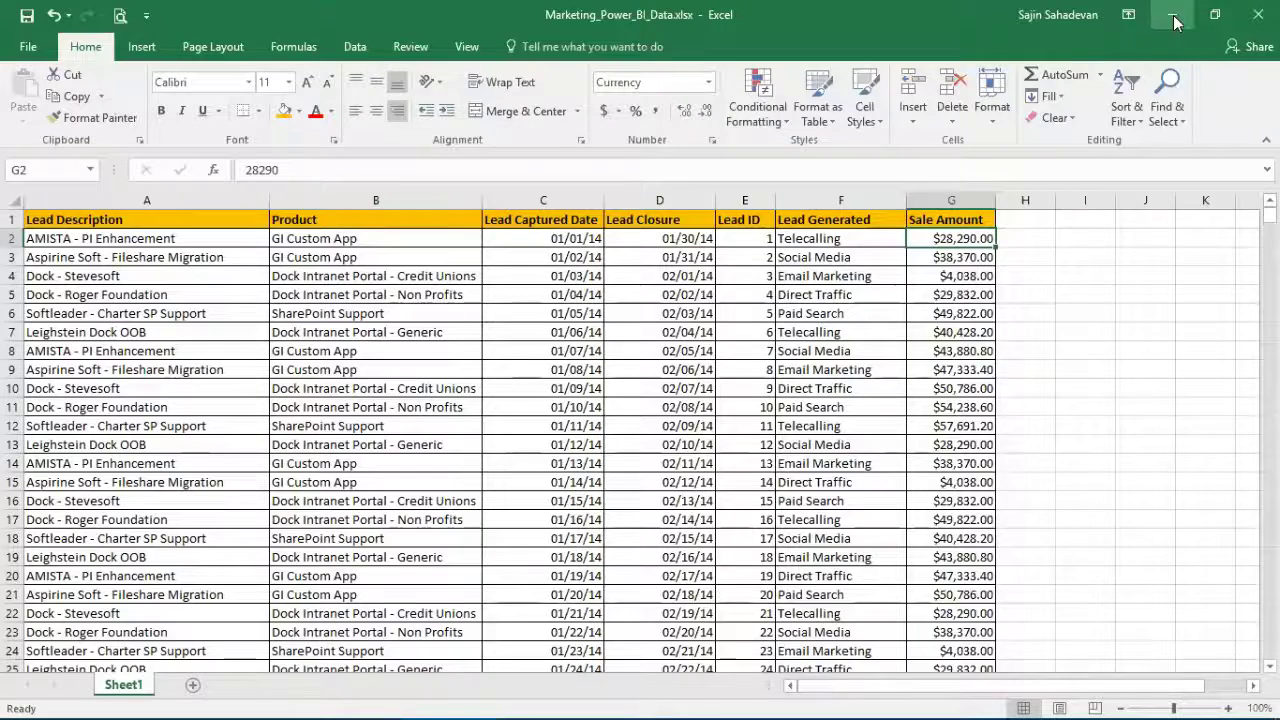
# Step: Switch to the SharePoint site in Edge and review the columns and items of the Marketing Lead Report list
pyautogui.press('super')
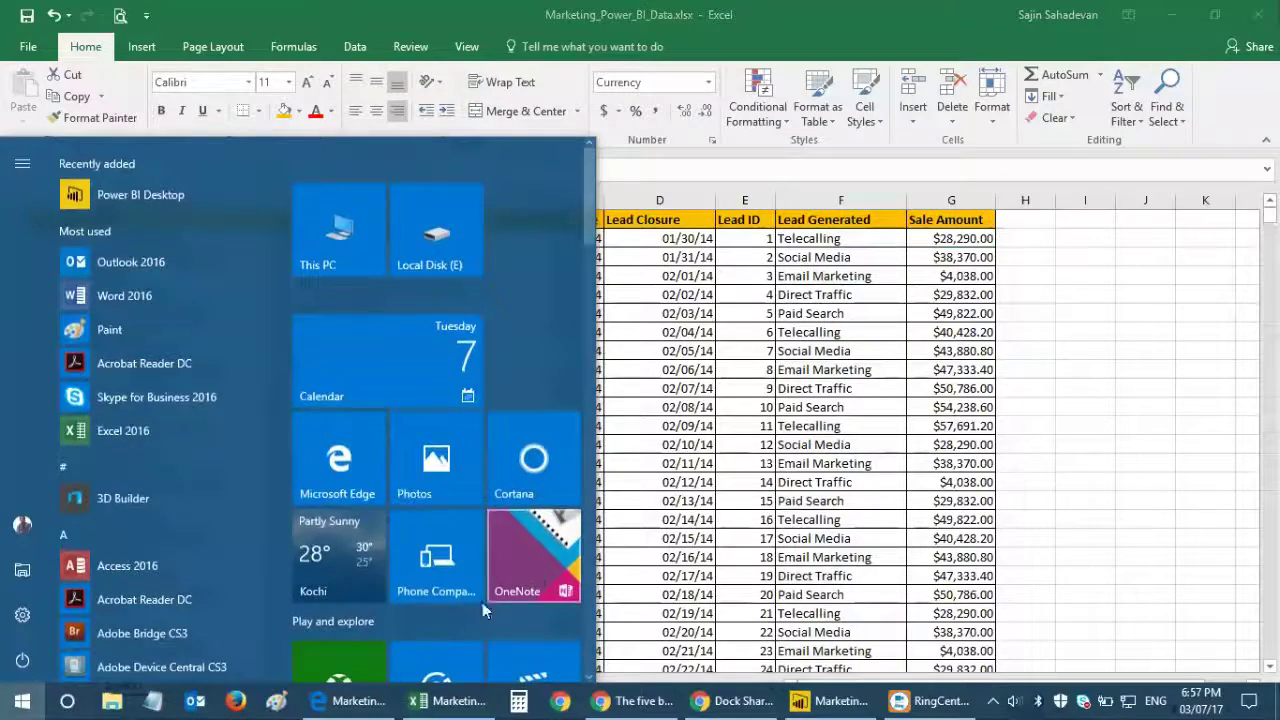
pyautogui.click(350, 701)
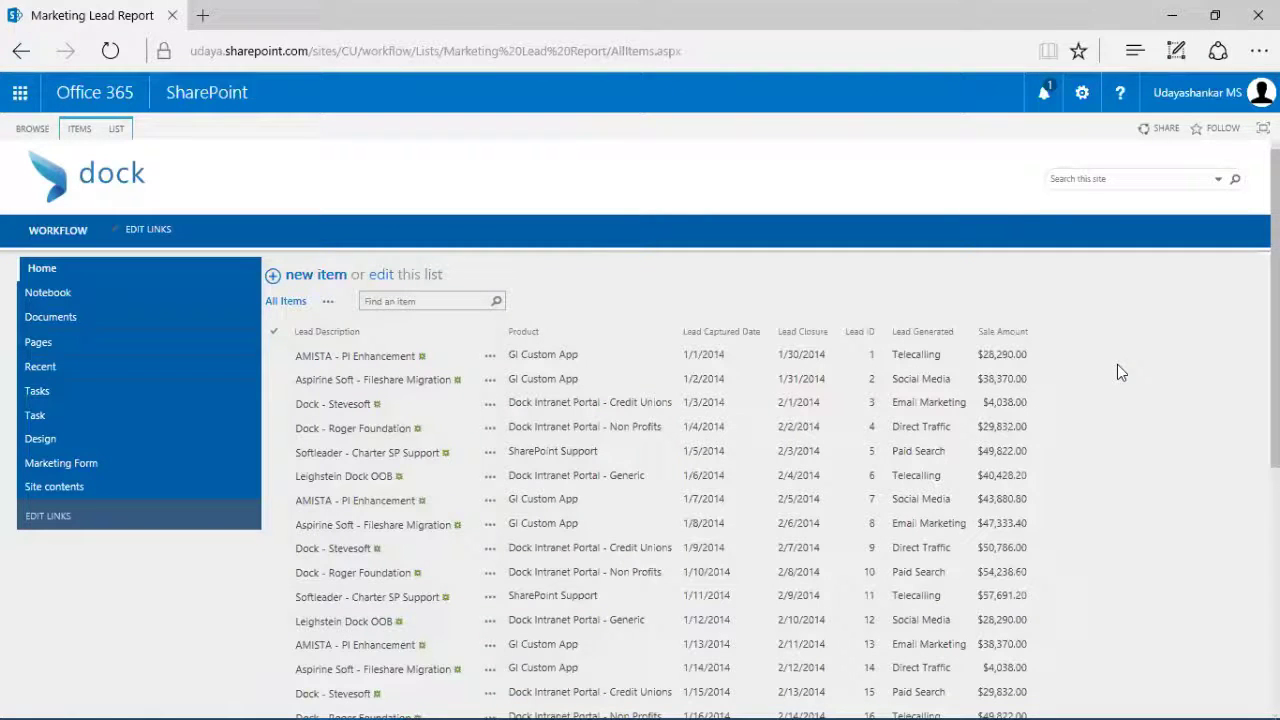
pyautogui.scroll(-3, 1115, 379)
pyautogui.scroll(3, 1114, 397)
pyautogui.scroll(-4, 1136, 380)
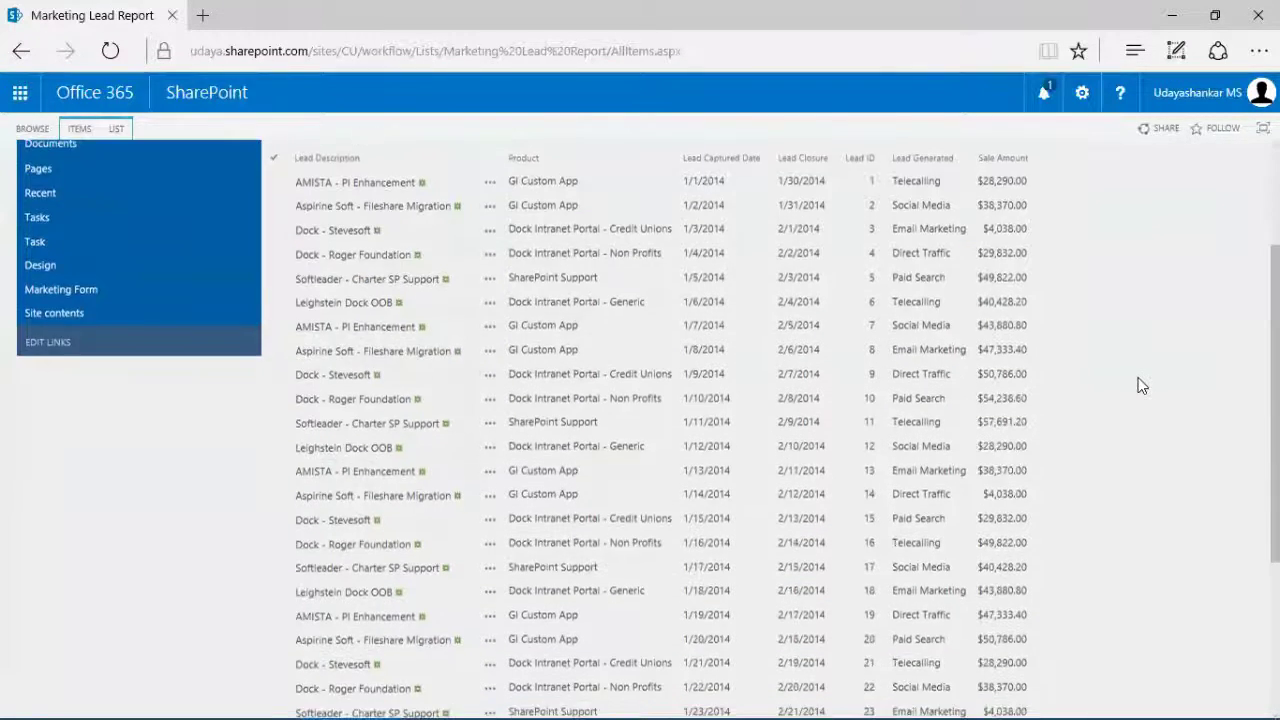
pyautogui.scroll(2, 1137, 381)
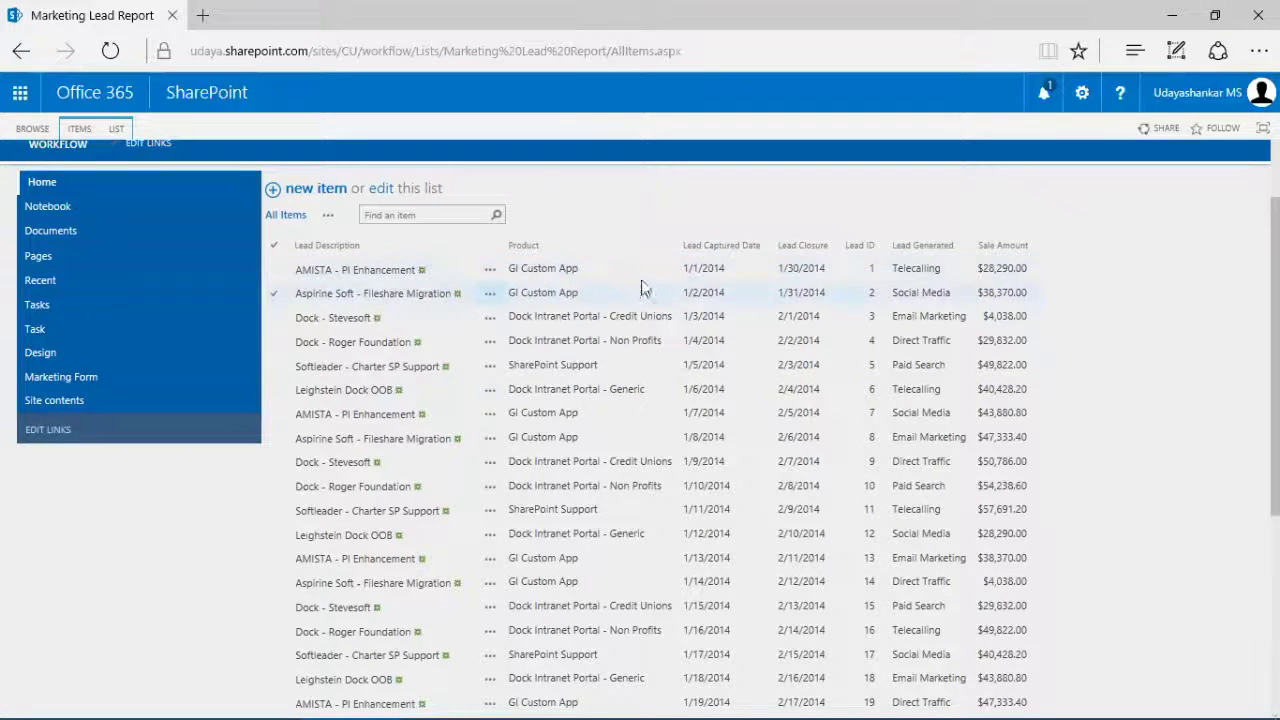
pyautogui.scroll(-1, 610, 480)
pyautogui.scroll(1, 600, 380)
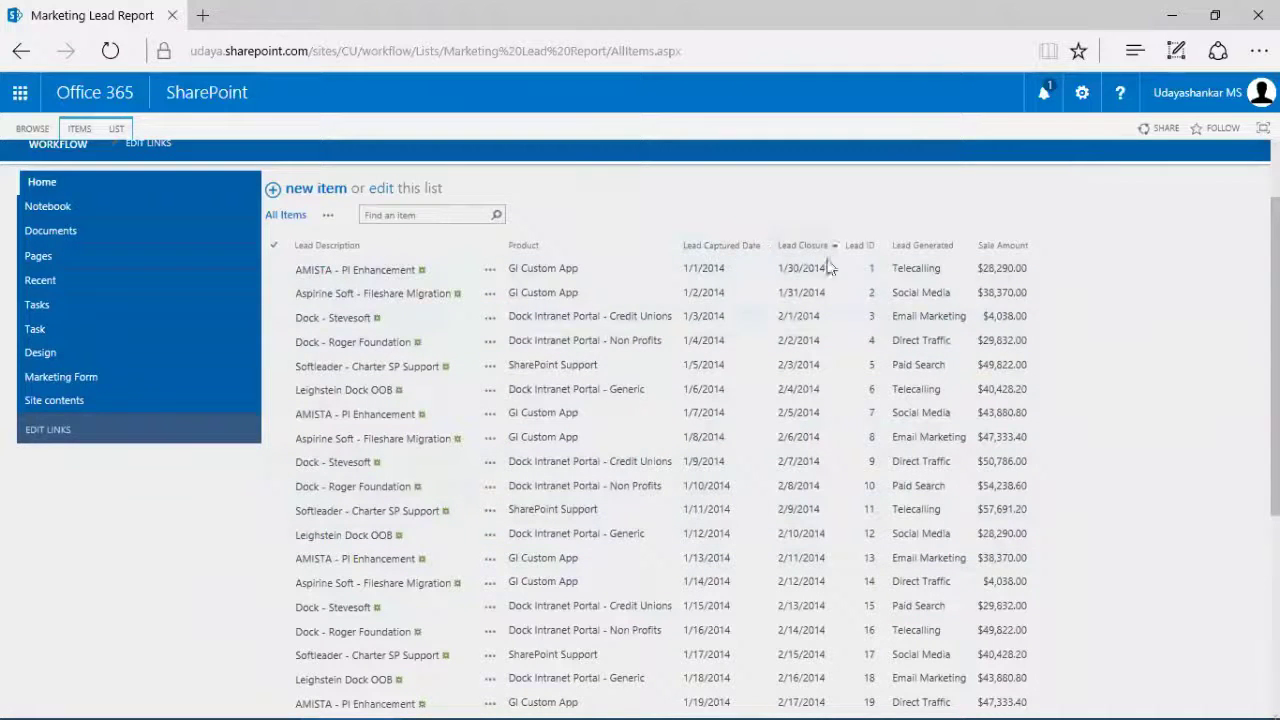
pyautogui.scroll(-1, 805, 296)
pyautogui.scroll(2, 830, 308)
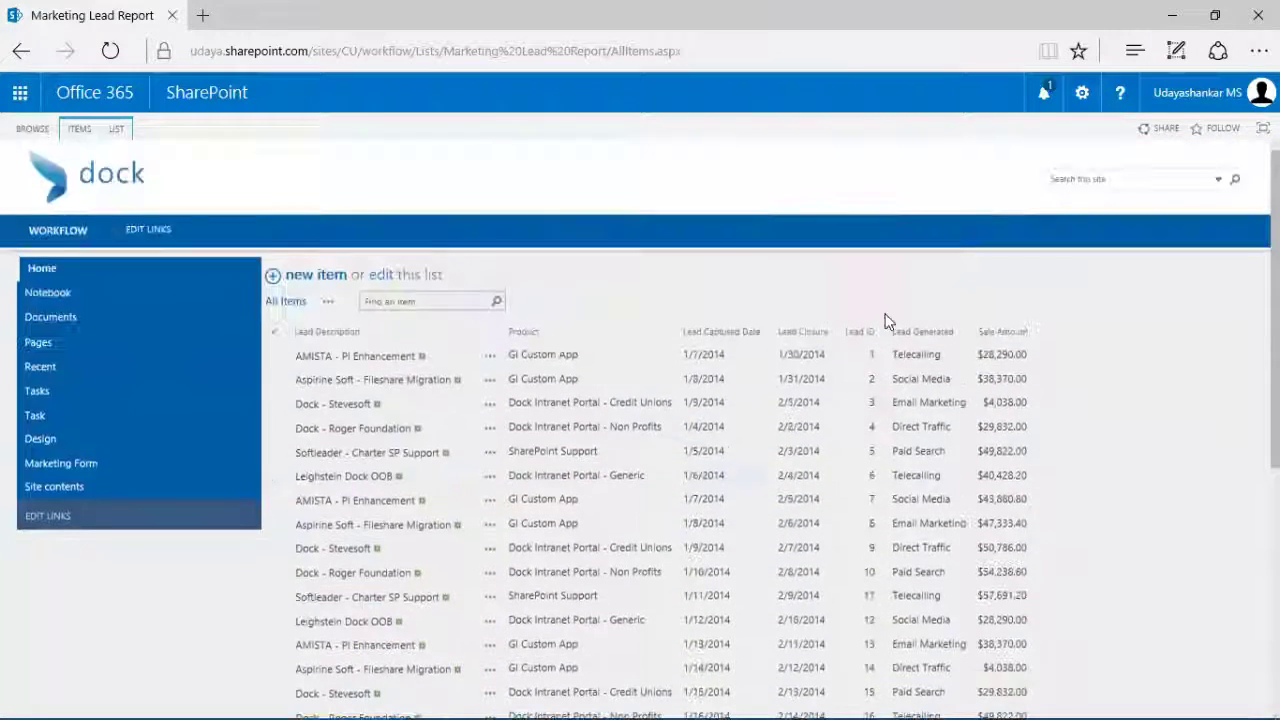
pyautogui.scroll(-3, 884, 324)
pyautogui.scroll(3, 877, 330)
pyautogui.scroll(-2, 866, 309)
pyautogui.scroll(1, 866, 311)
pyautogui.scroll(-5, 866, 311)
pyautogui.scroll(5, 860, 308)
pyautogui.scroll(-3, 860, 308)
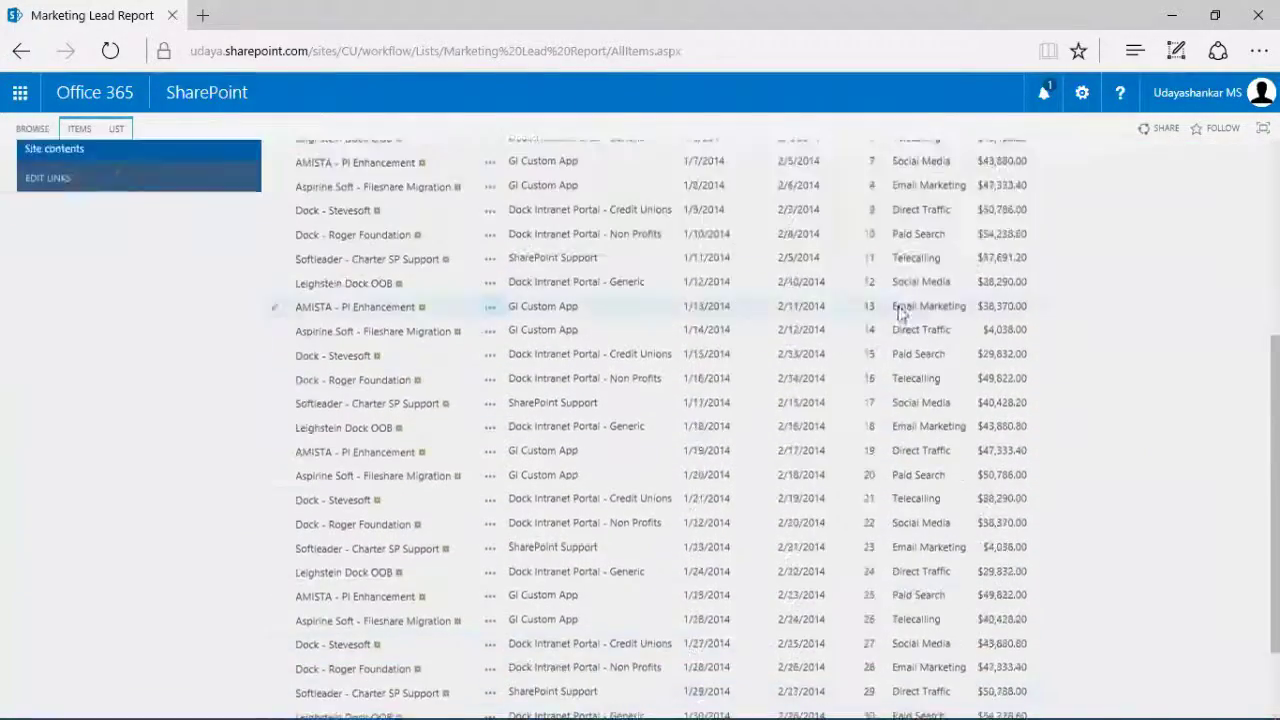
pyautogui.scroll(2, 900, 295)
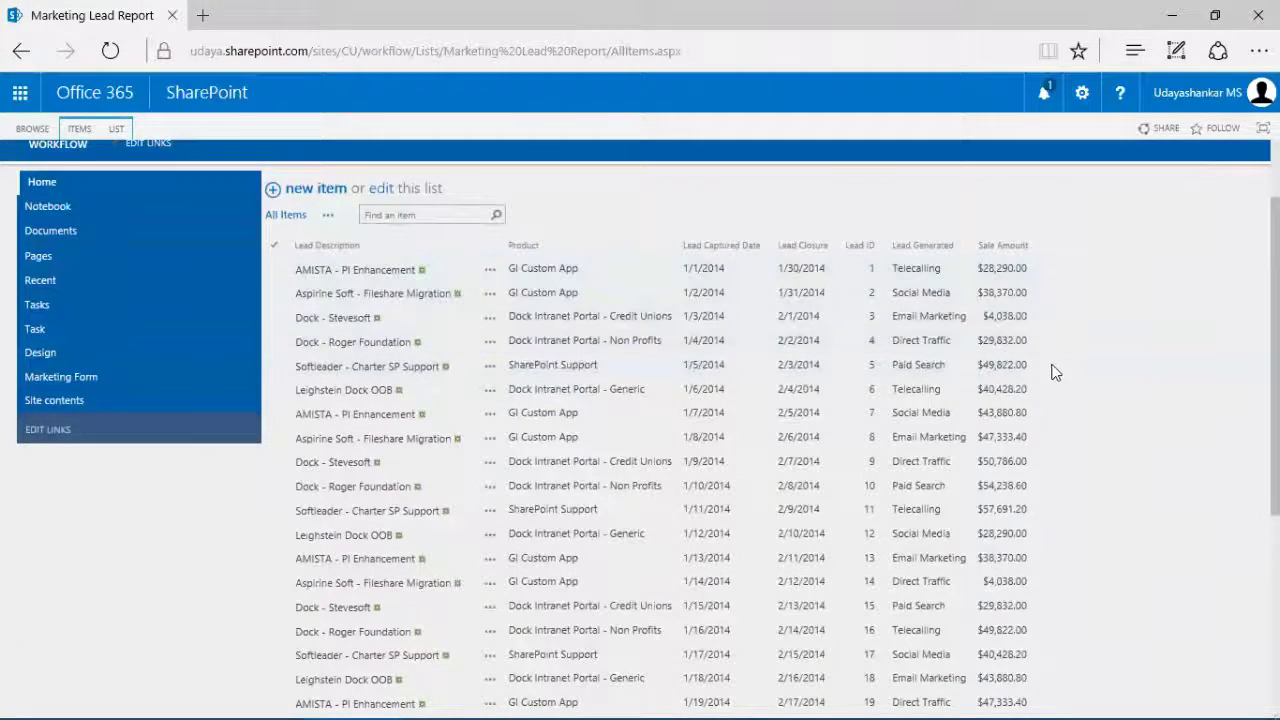
pyautogui.scroll(2, 1057, 372)
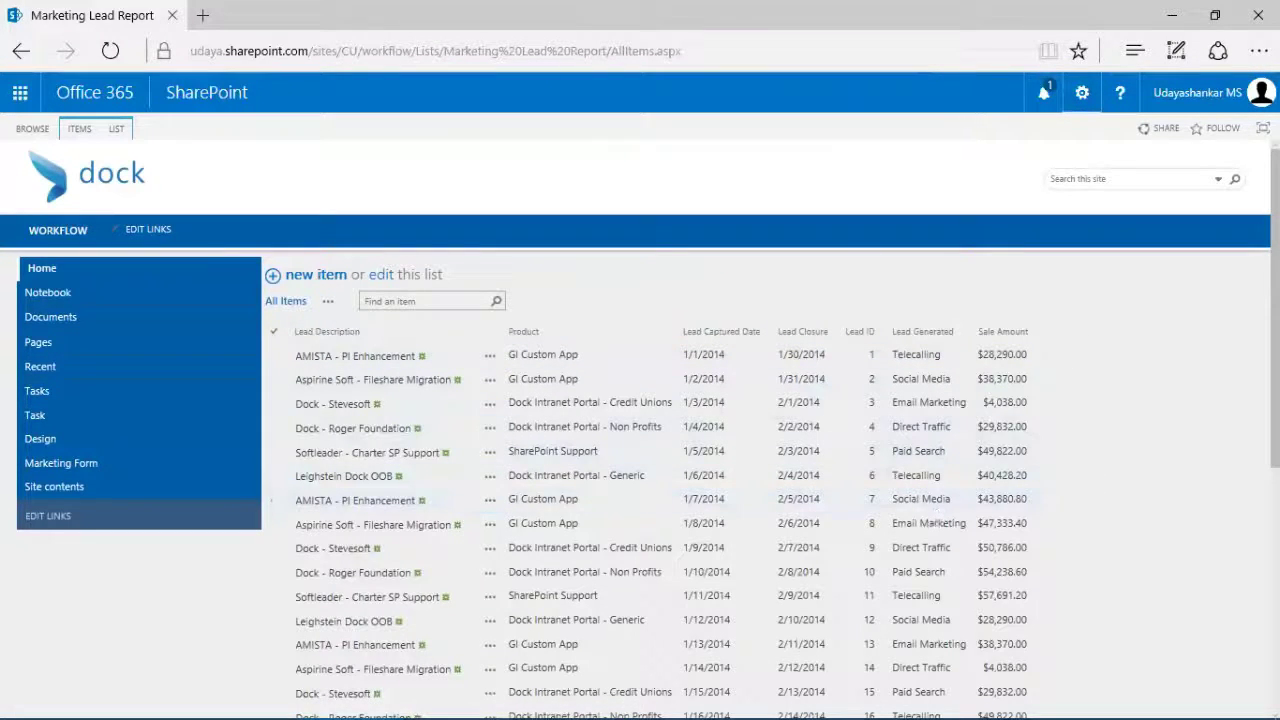
# Step: Start adding an app to the site, search for "spreadsheet" and open the Import Spreadsheet app's form
pyautogui.click(1081, 95)
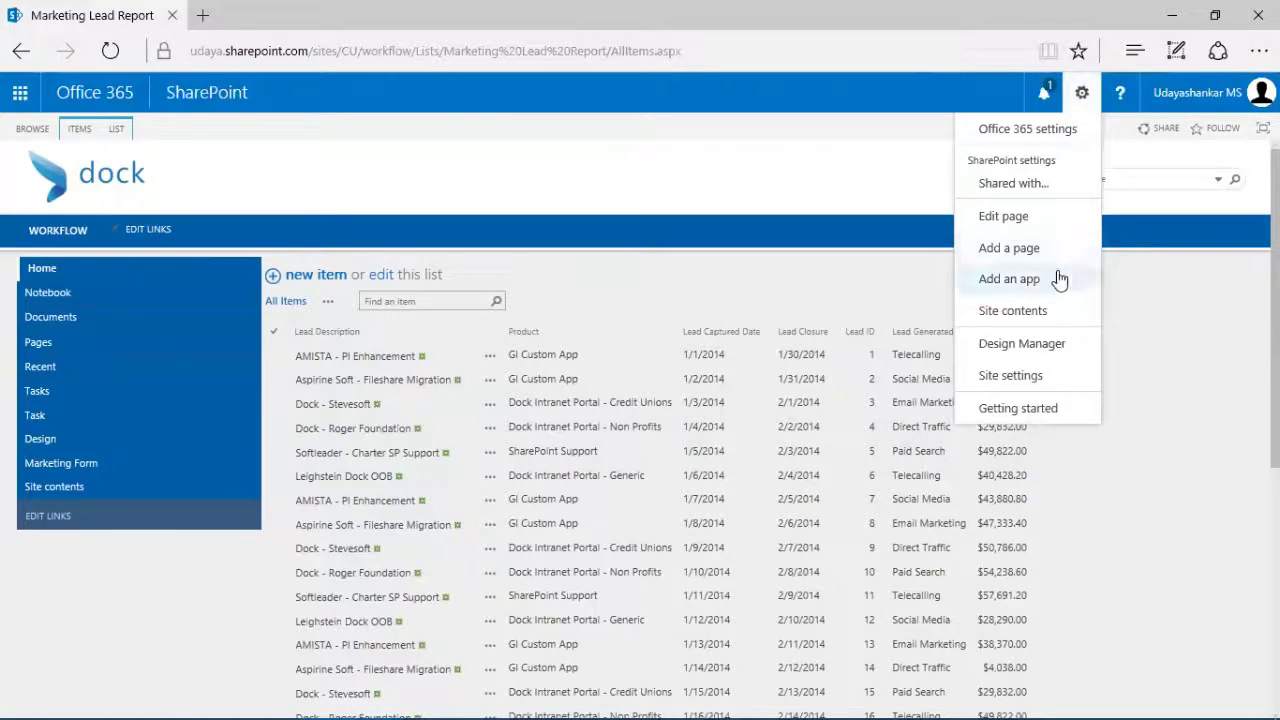
pyautogui.click(1143, 311)
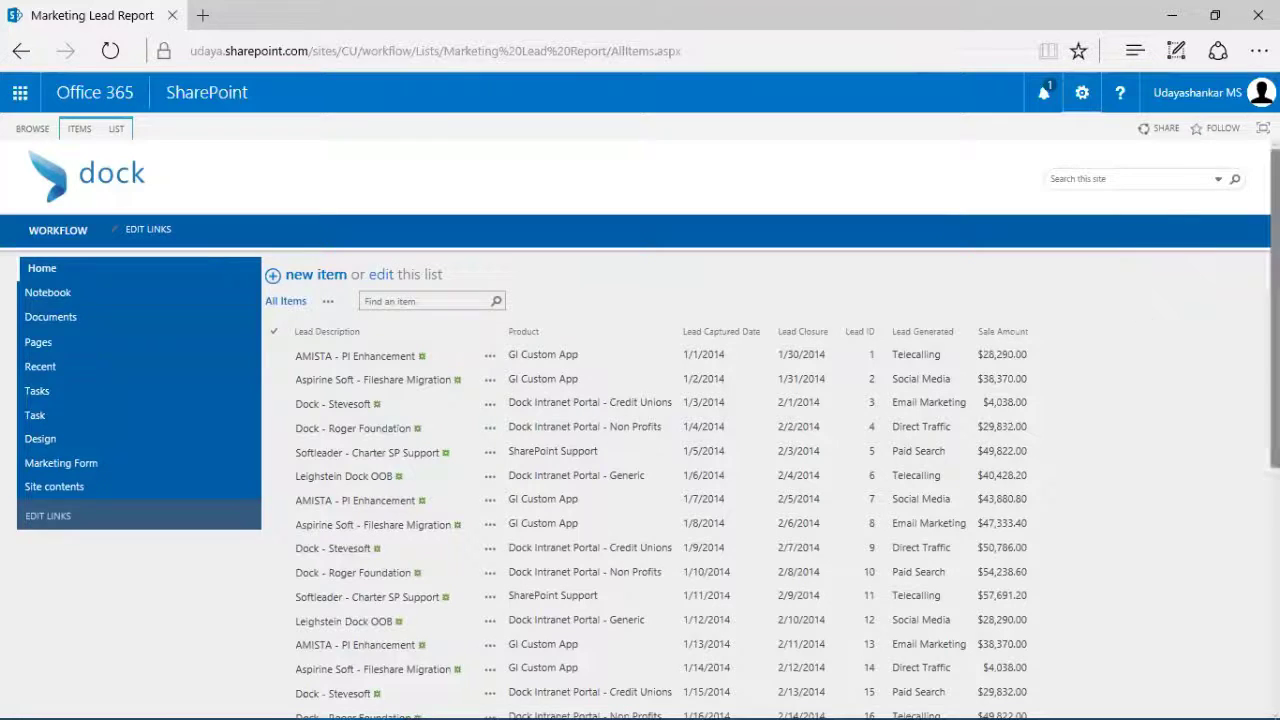
pyautogui.click(1082, 93)
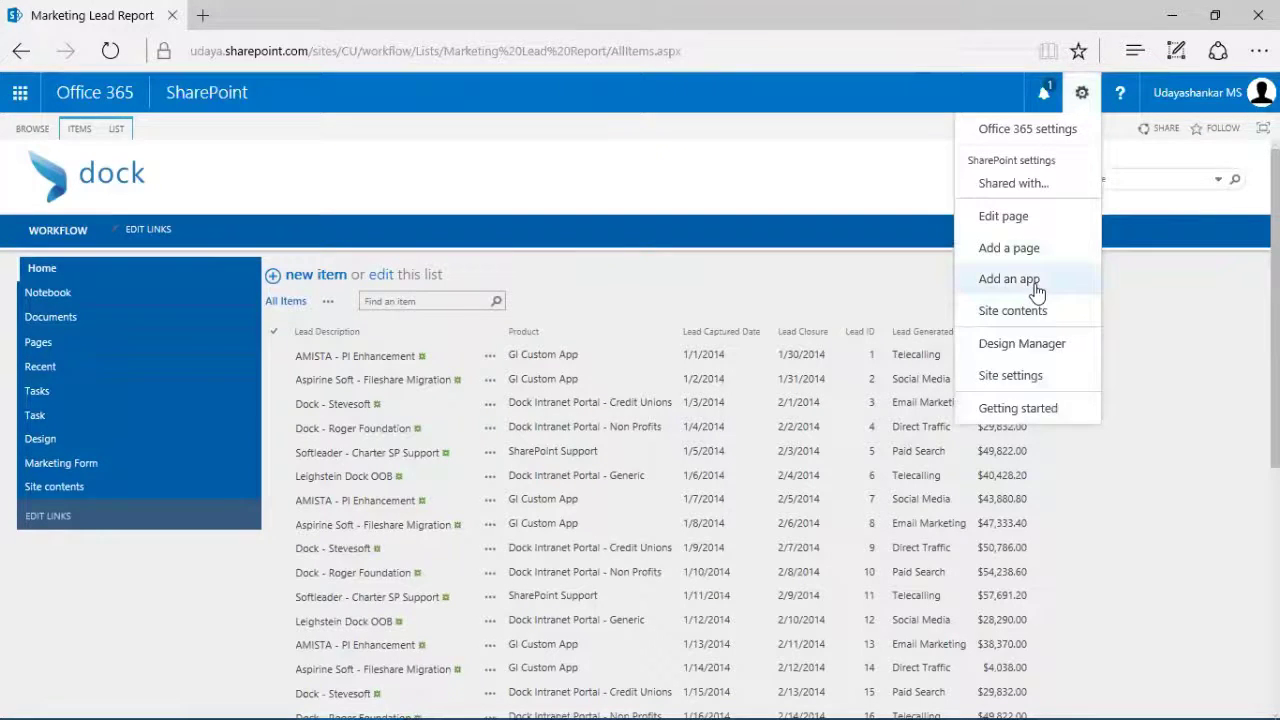
pyautogui.click(1036, 287)
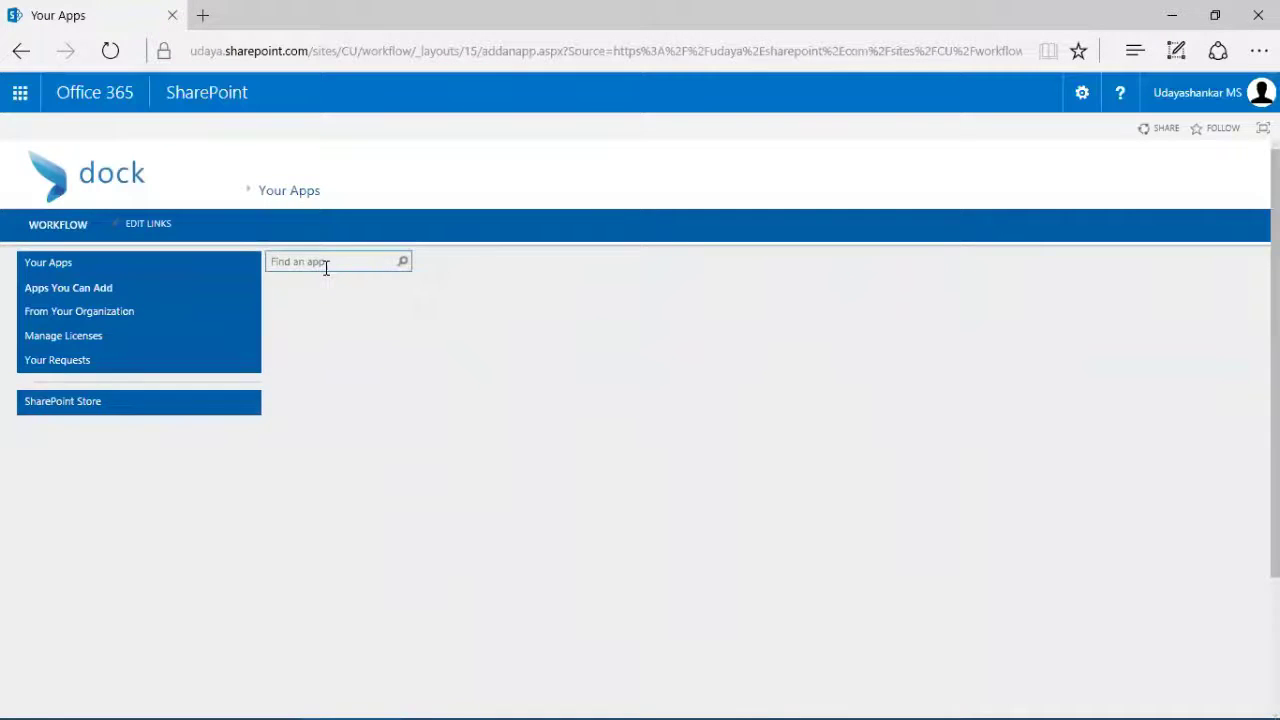
pyautogui.click(326, 268)
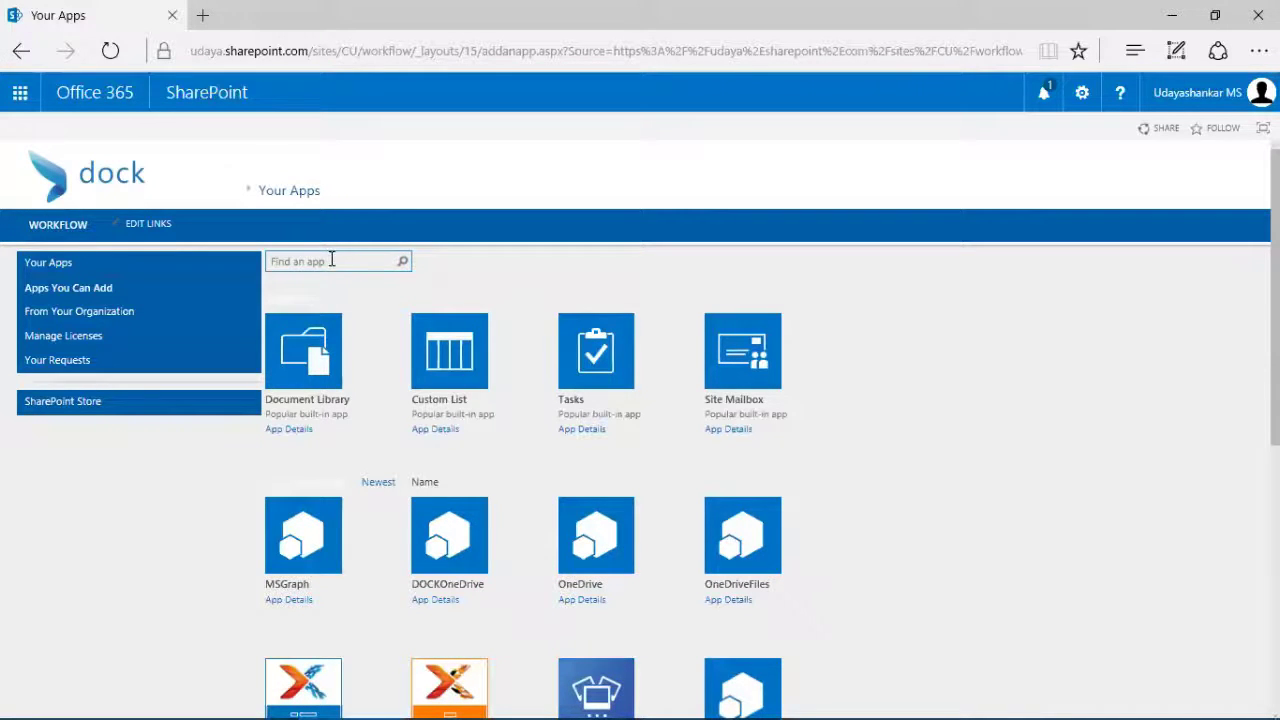
pyautogui.click(333, 262)
pyautogui.write('spreadsheet')
pyautogui.press('Return')
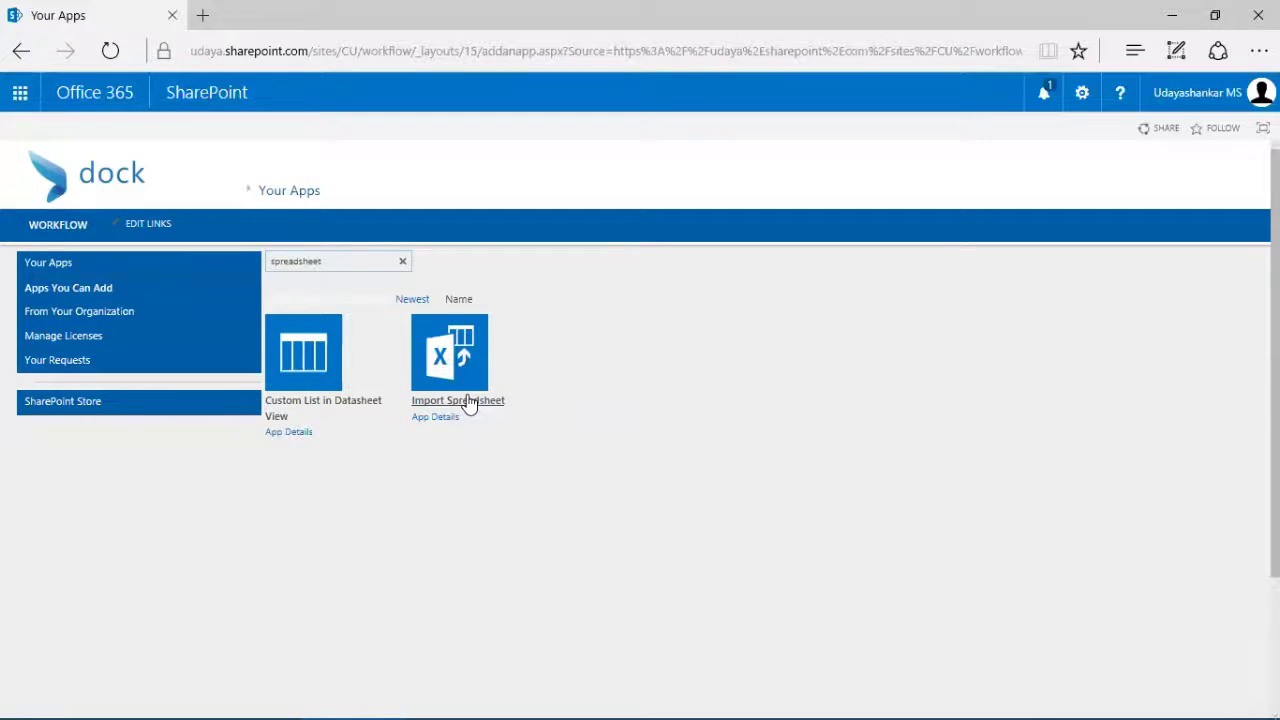
pyautogui.click(467, 397)
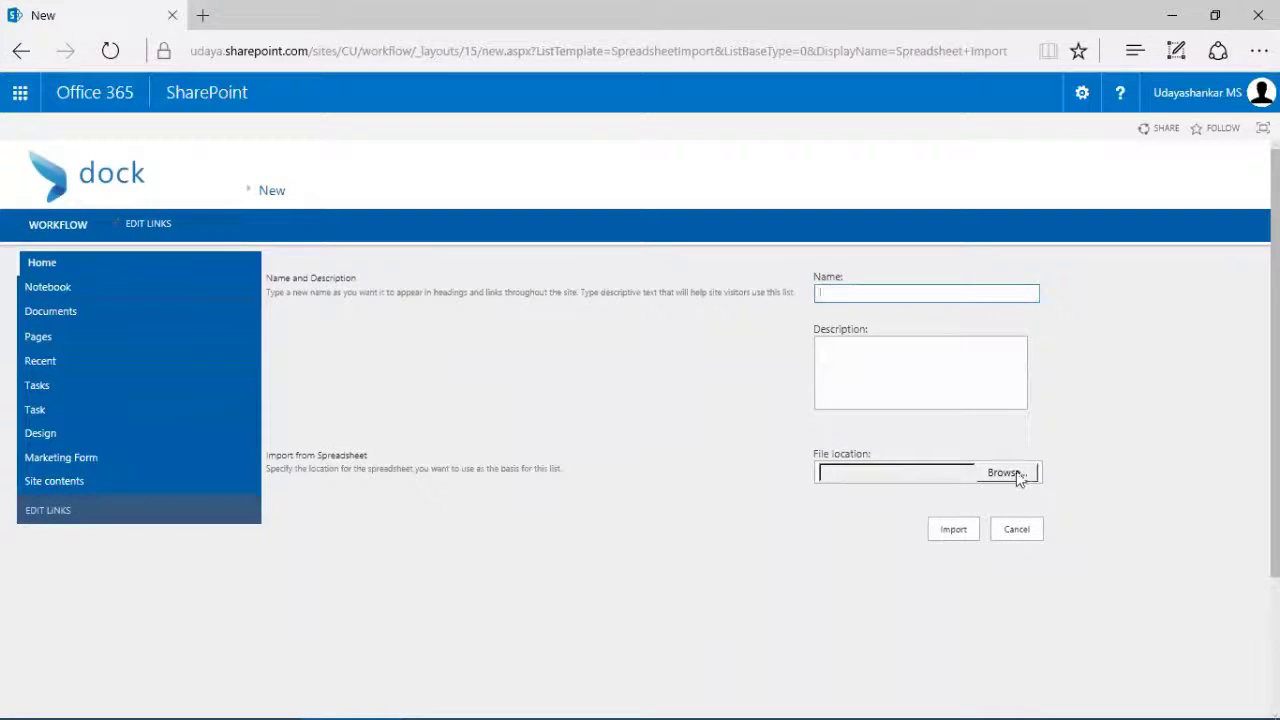
# Step: Open the file browser for the import's file location, dismiss it and return to the Marketing Lead Report list
pyautogui.click(1018, 478)
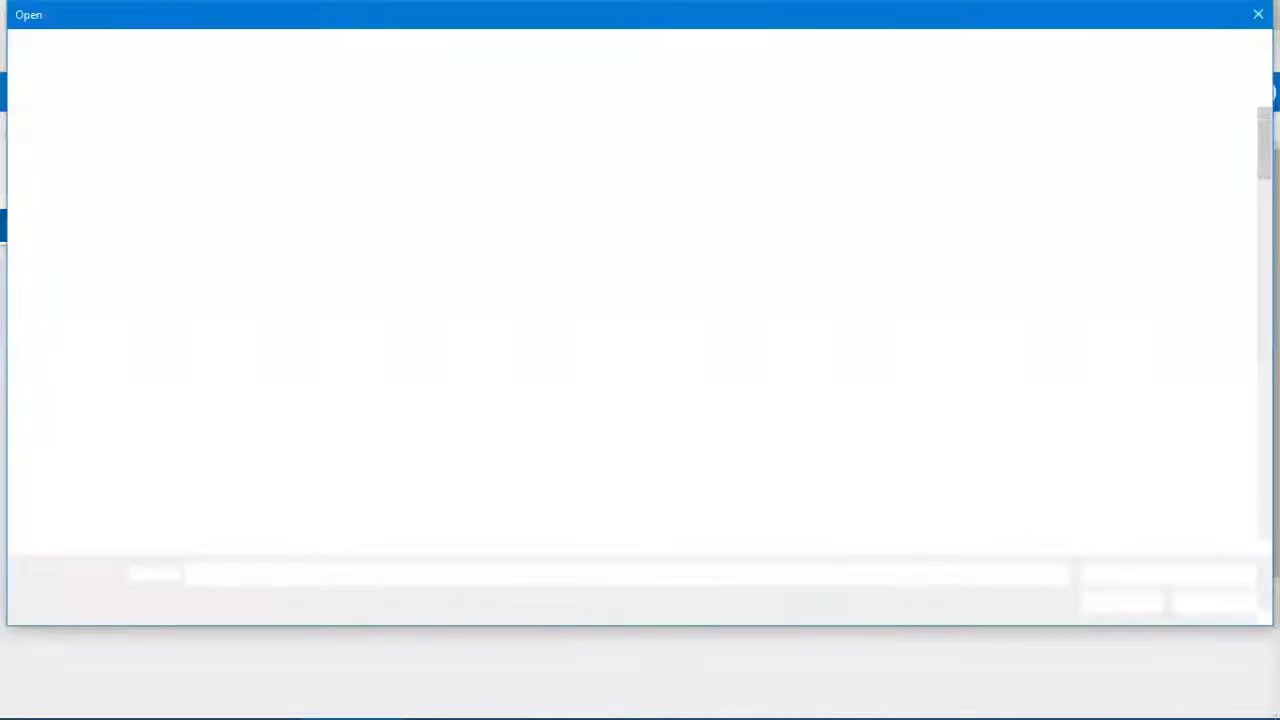
pyautogui.click(1258, 14)
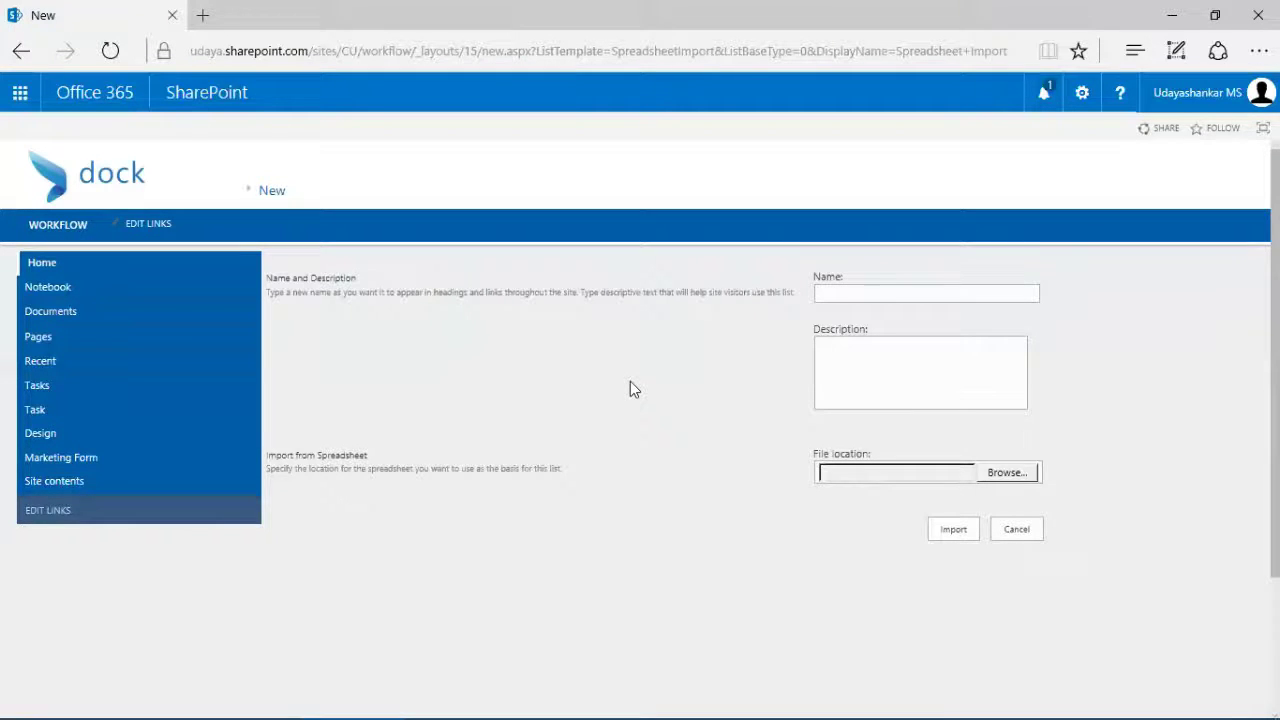
pyautogui.click(24, 60)
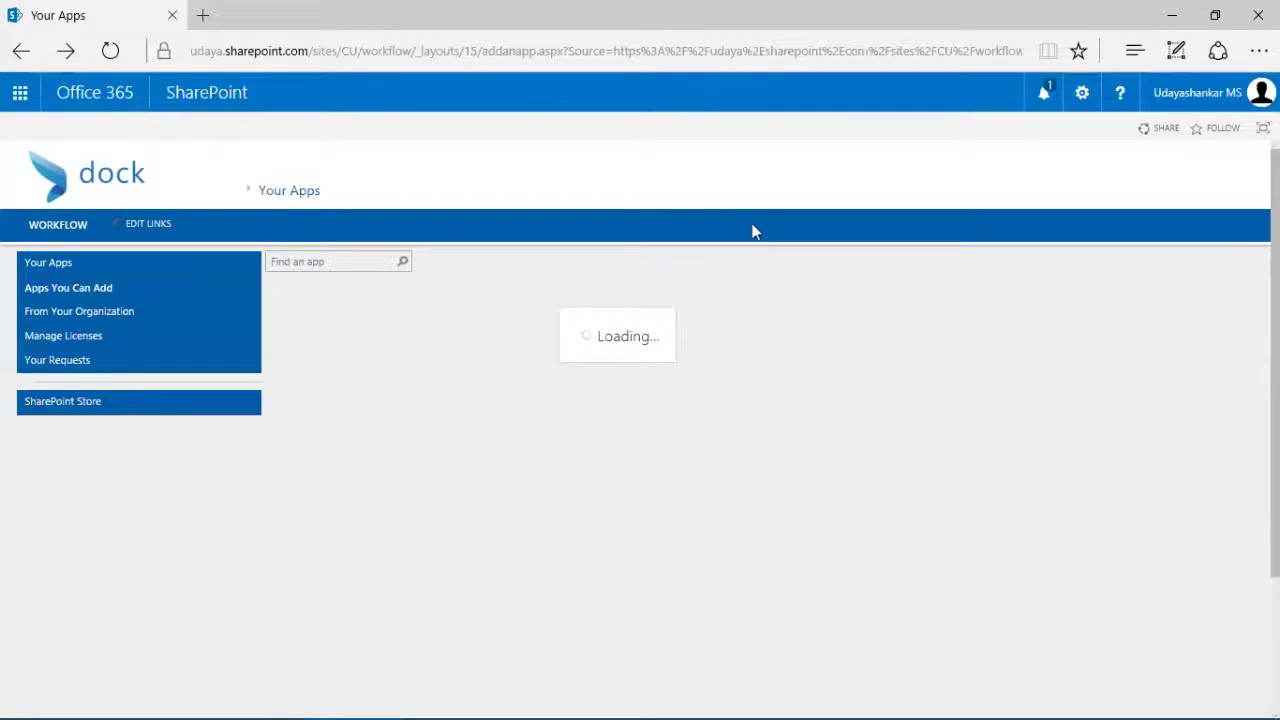
pyautogui.click(18, 51)
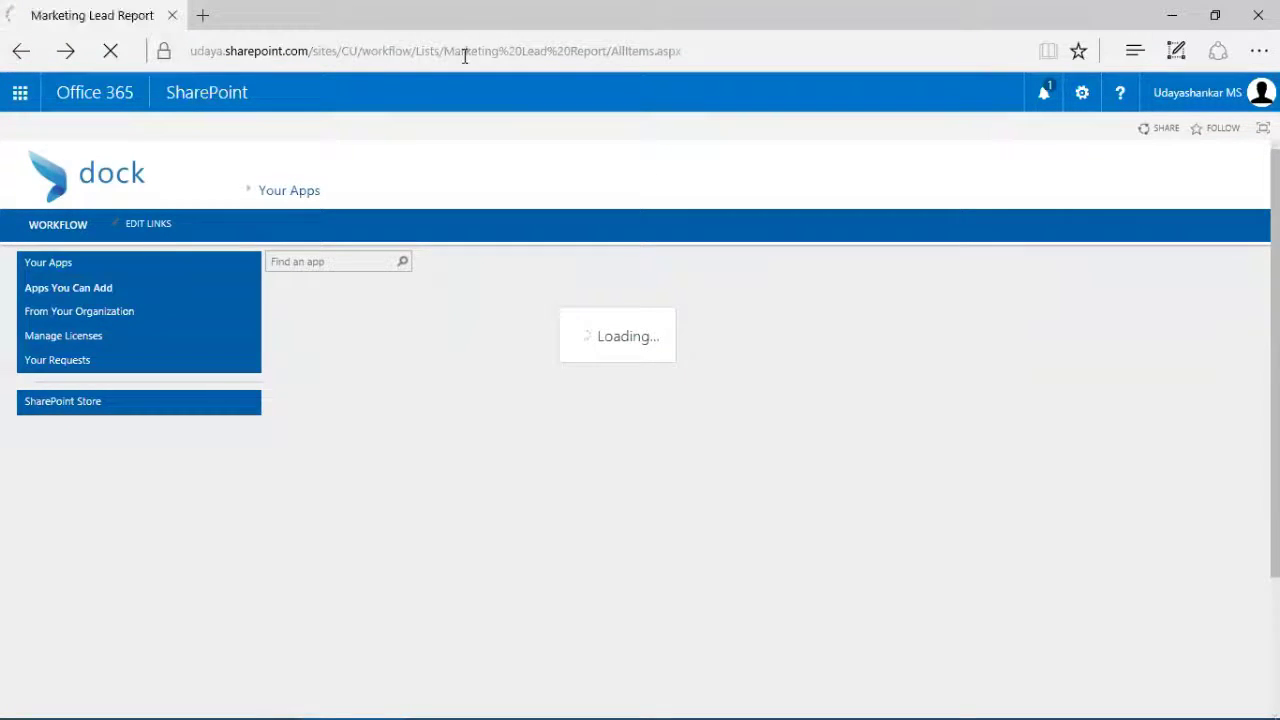
# Step: Copy the site part of the Marketing Lead Report list's web address, from https through /sites/CU
pyautogui.click(580, 52)
pyautogui.click(774, 50)
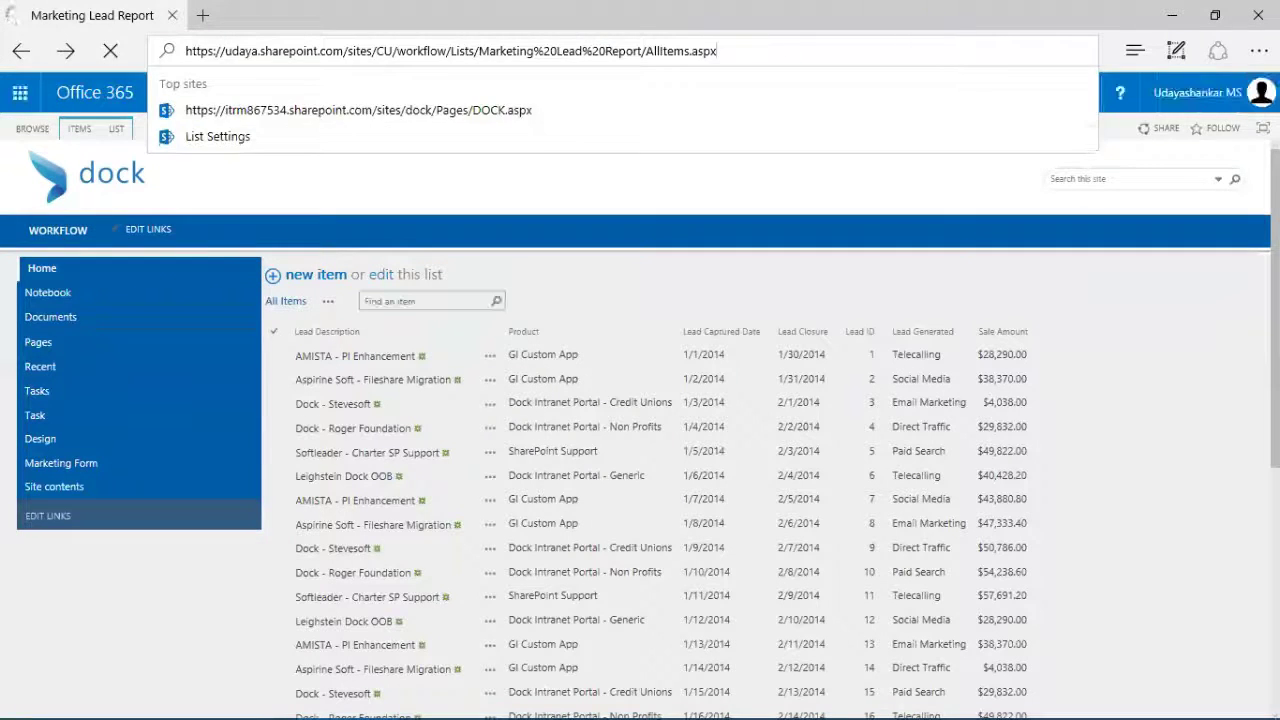
pyautogui.click(1127, 389)
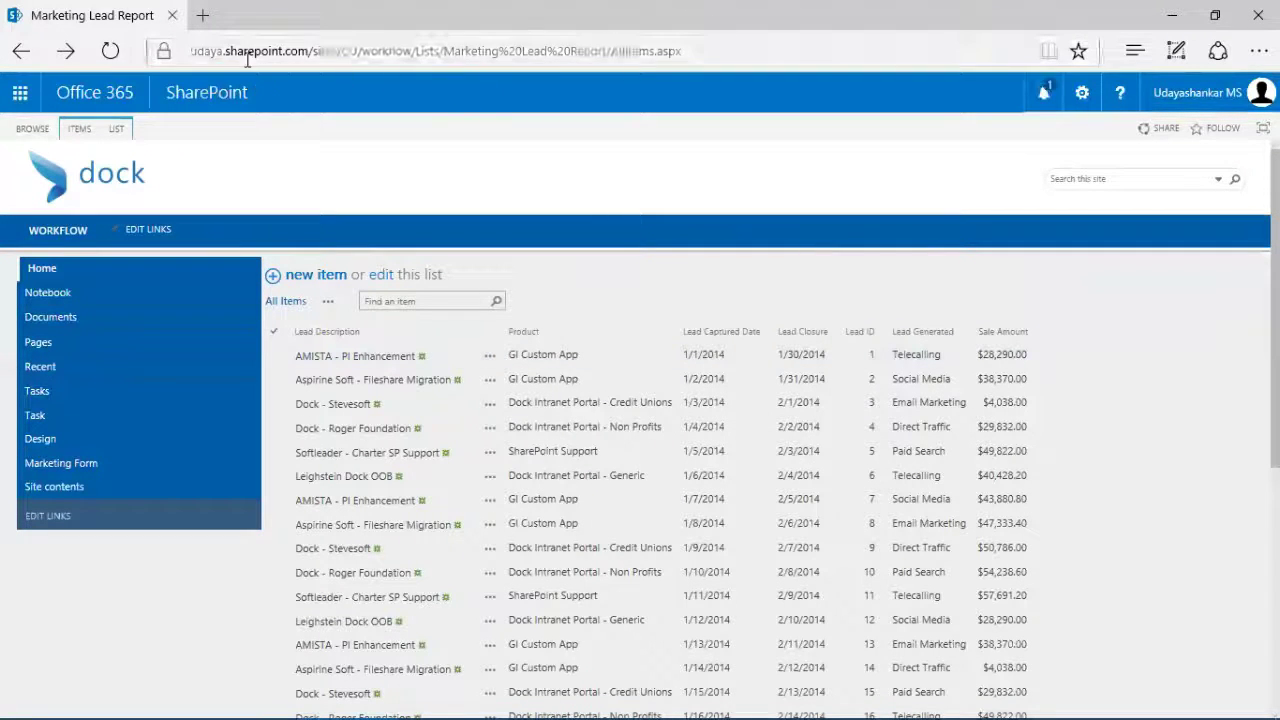
pyautogui.moveTo(193, 52); pyautogui.dragTo(398, 58)
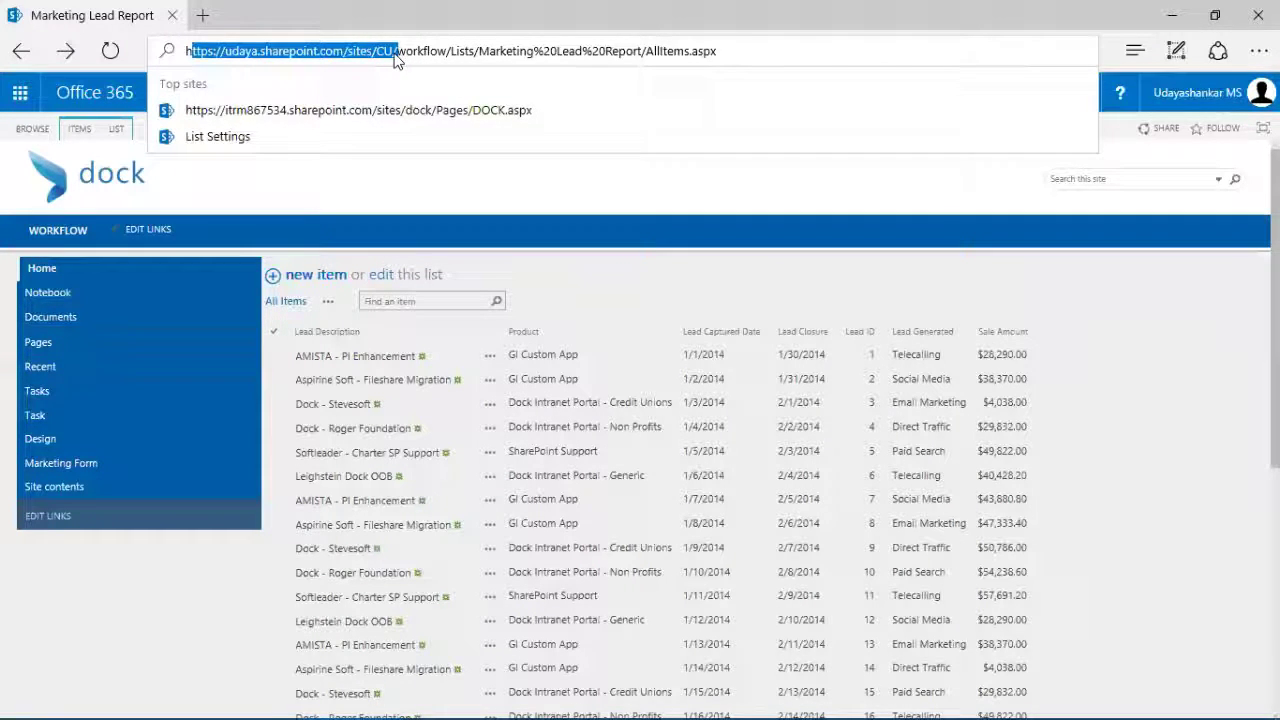
pyautogui.moveTo(398, 58)
pyautogui.mouseDown()
pyautogui.moveTo(716, 58)
pyautogui.moveTo(378, 54)
pyautogui.mouseUp()
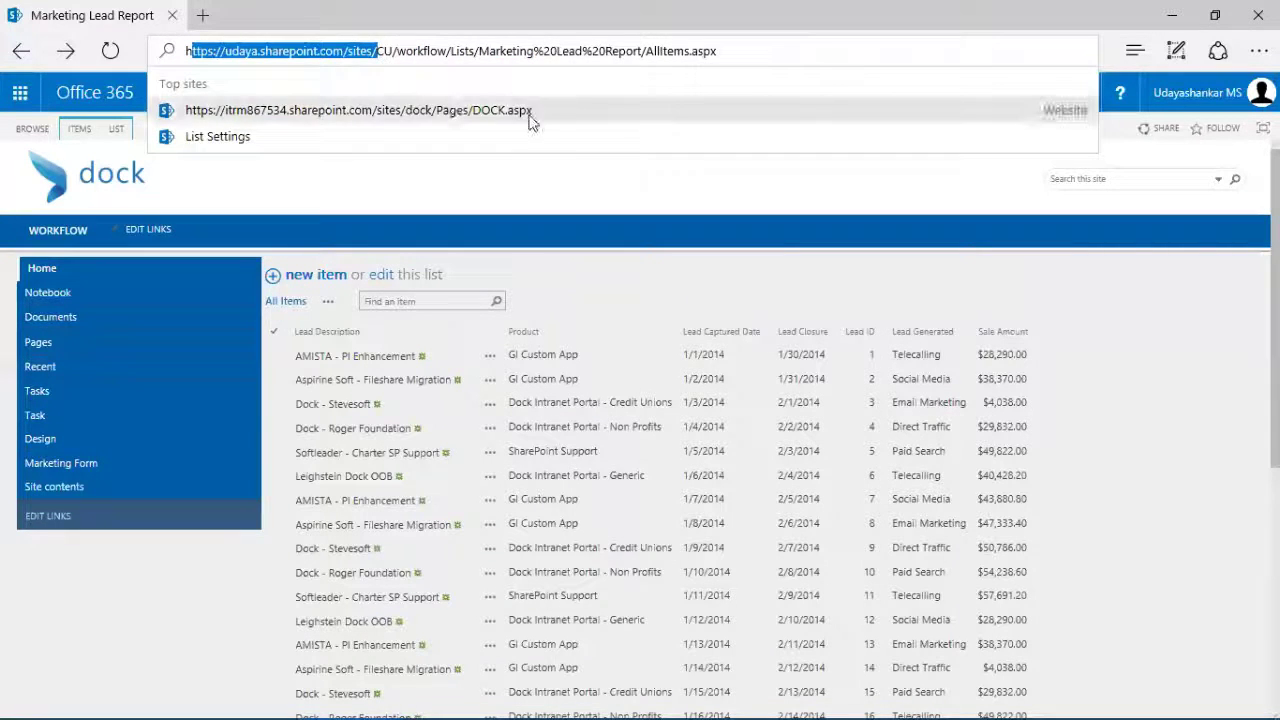
pyautogui.click(184, 50)
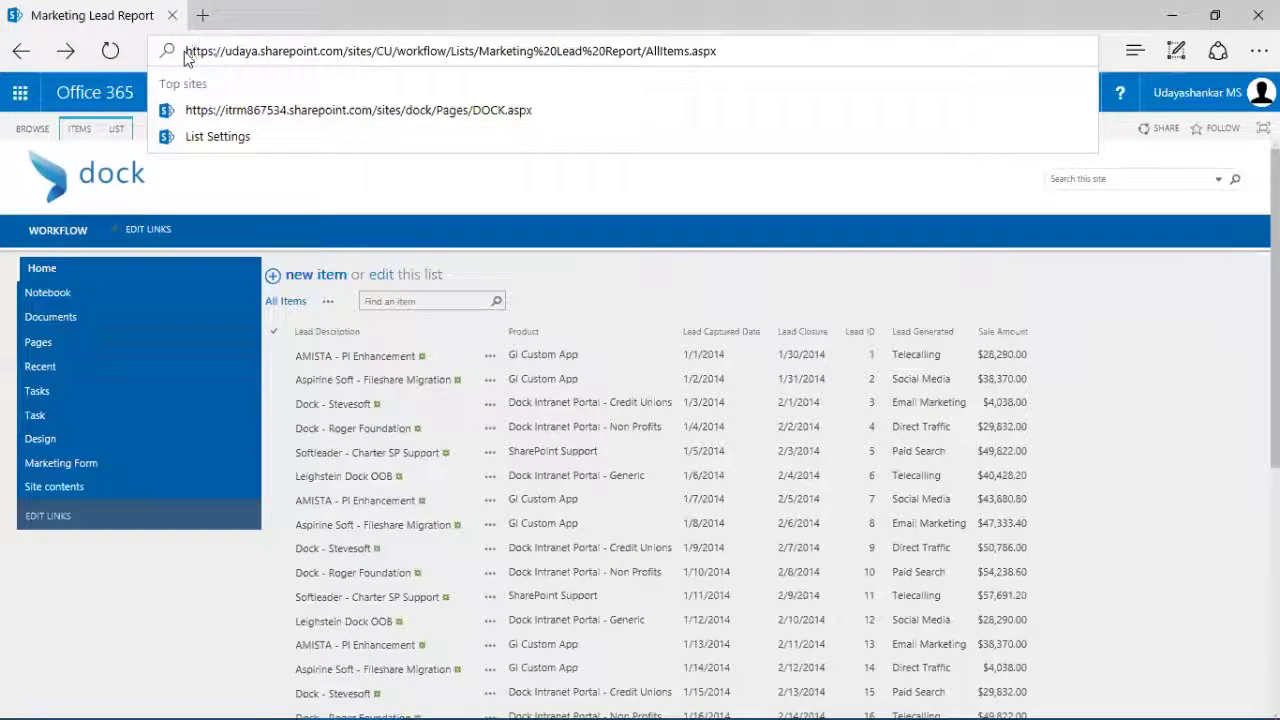
pyautogui.moveTo(322, 60); pyautogui.dragTo(393, 52)
pyautogui.hotkey('ctrl', 'c')
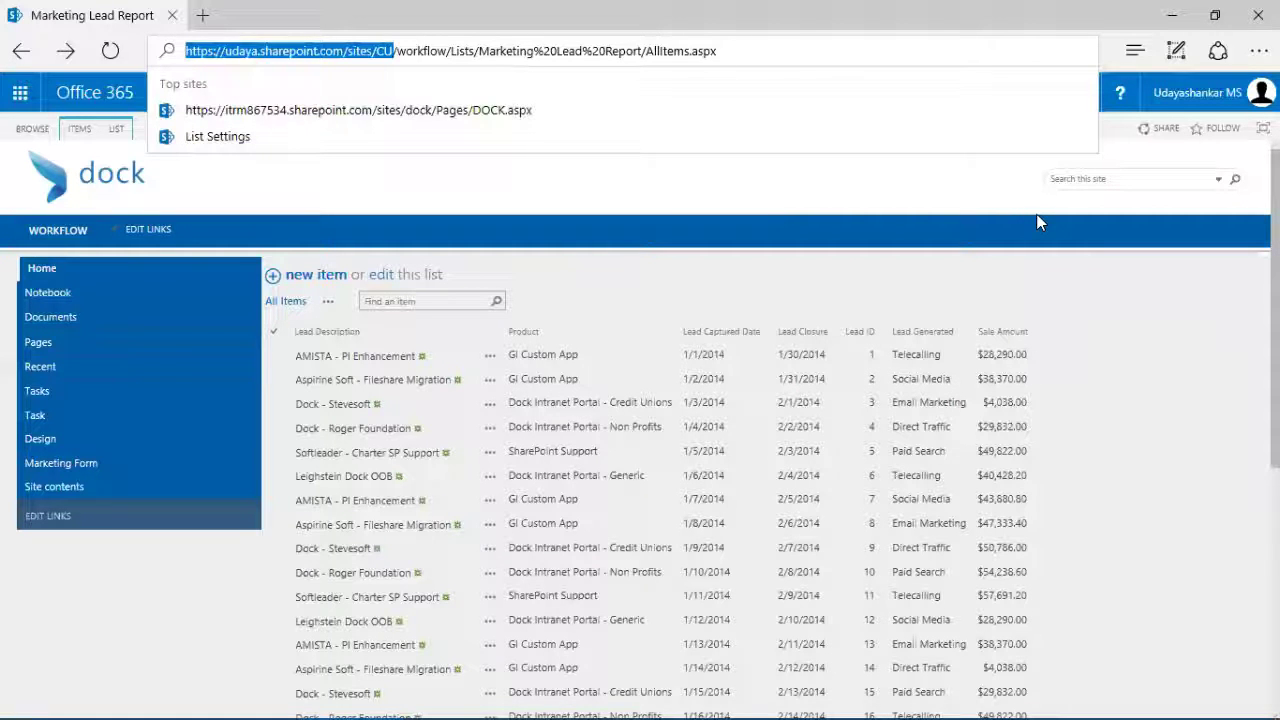
# Step: Switch to the Marketing report in Power BI Desktop and show its Home commands
pyautogui.press('super')
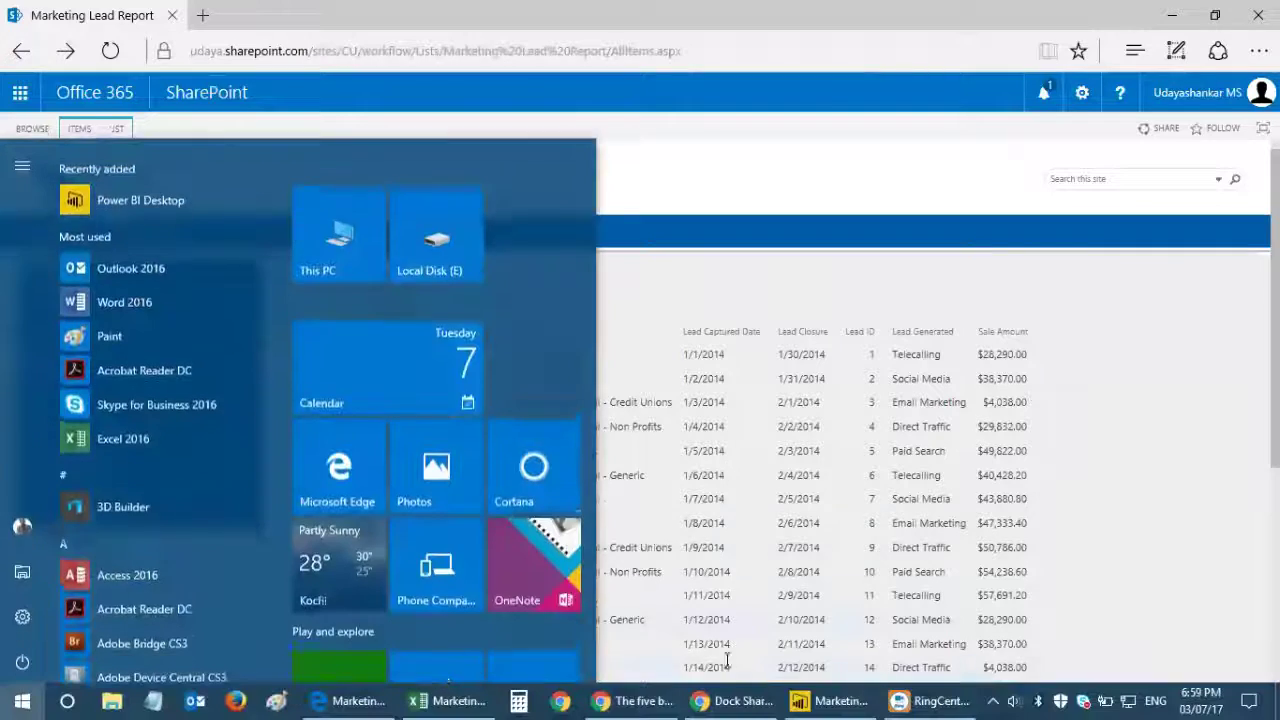
pyautogui.click(818, 698)
pyautogui.click(147, 33)
pyautogui.click(88, 33)
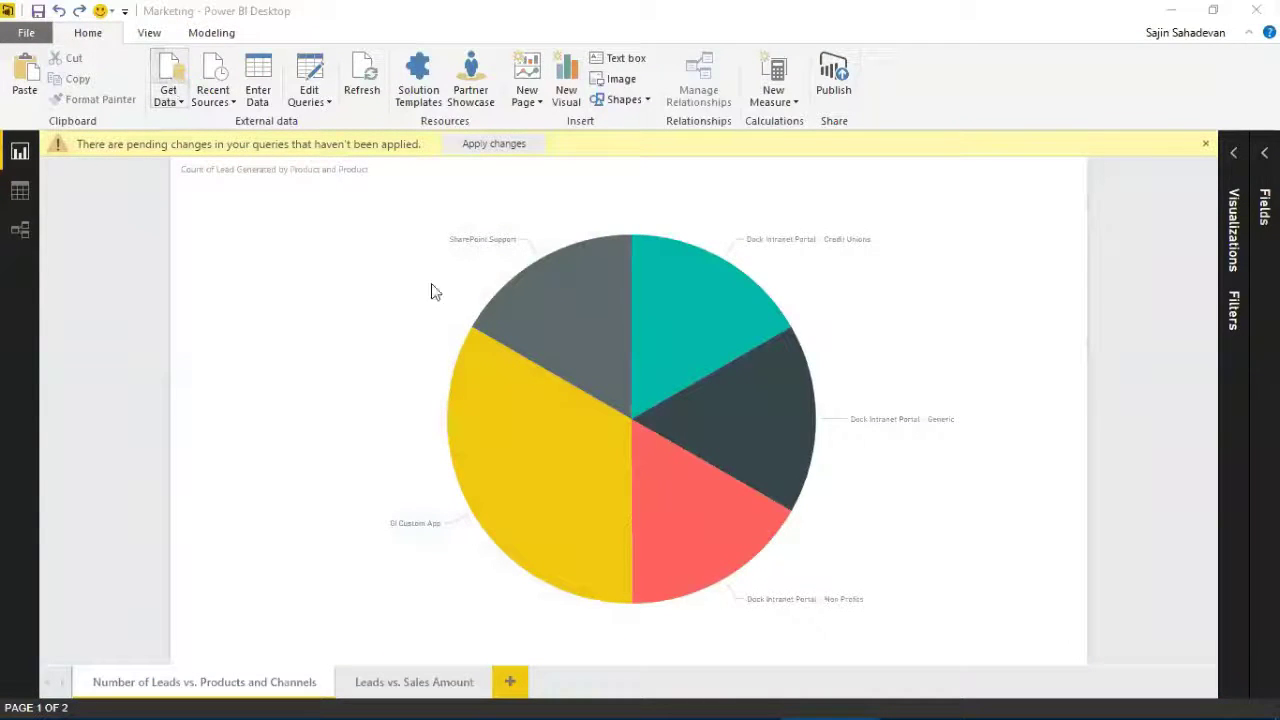
# Step: Start a SharePoint Online List data connection with the copied site URL ending in /sites/CU, and cancel it
pyautogui.click(169, 78)
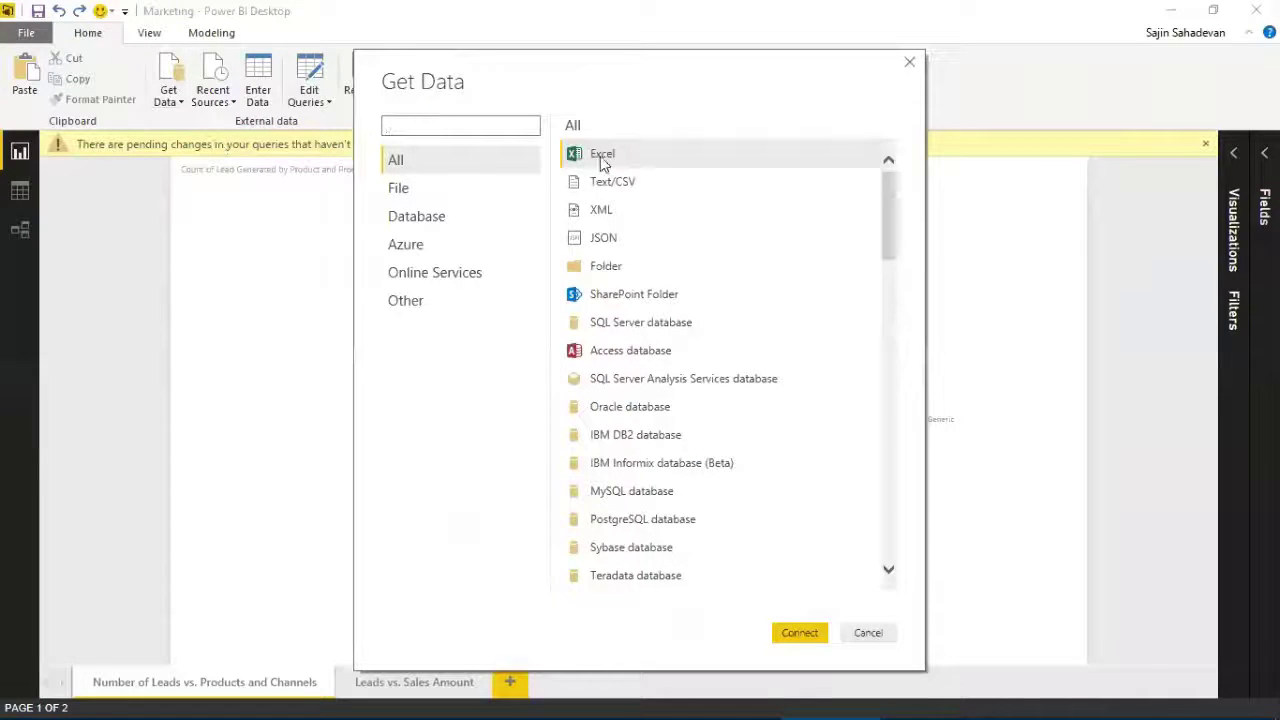
pyautogui.scroll(-3, 757, 358)
pyautogui.scroll(-3, 754, 380)
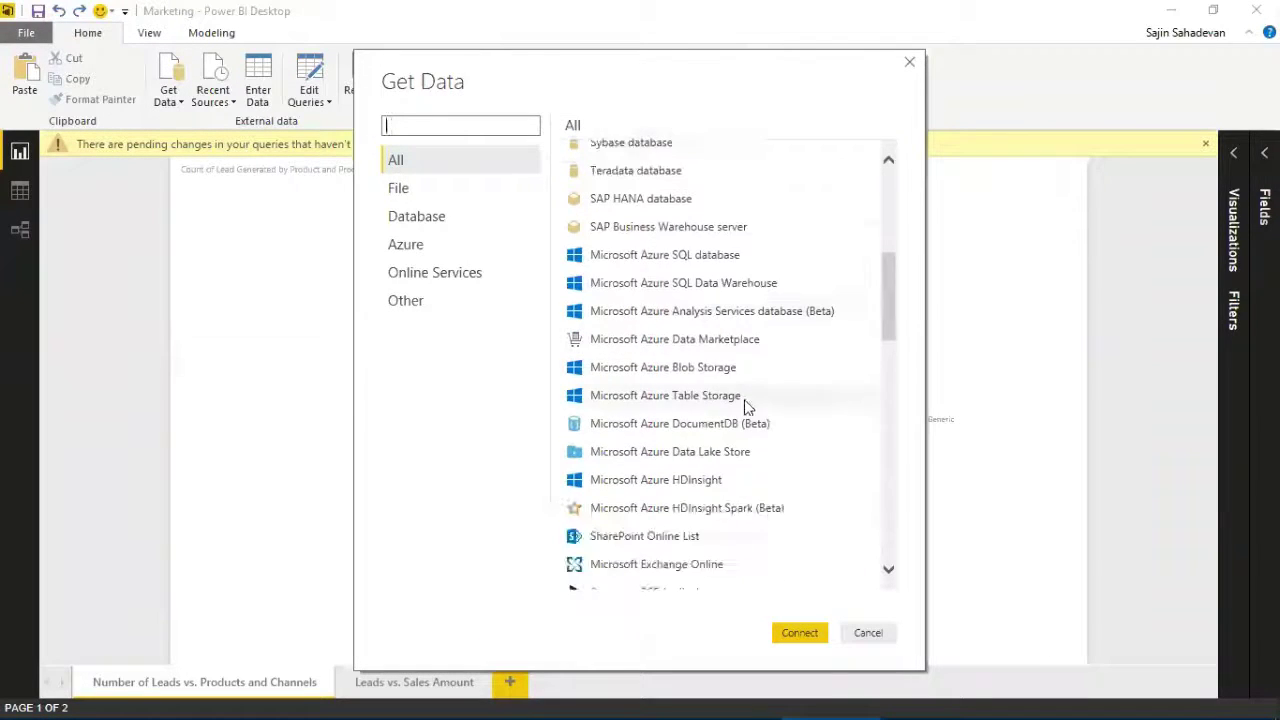
pyautogui.scroll(-1, 697, 474)
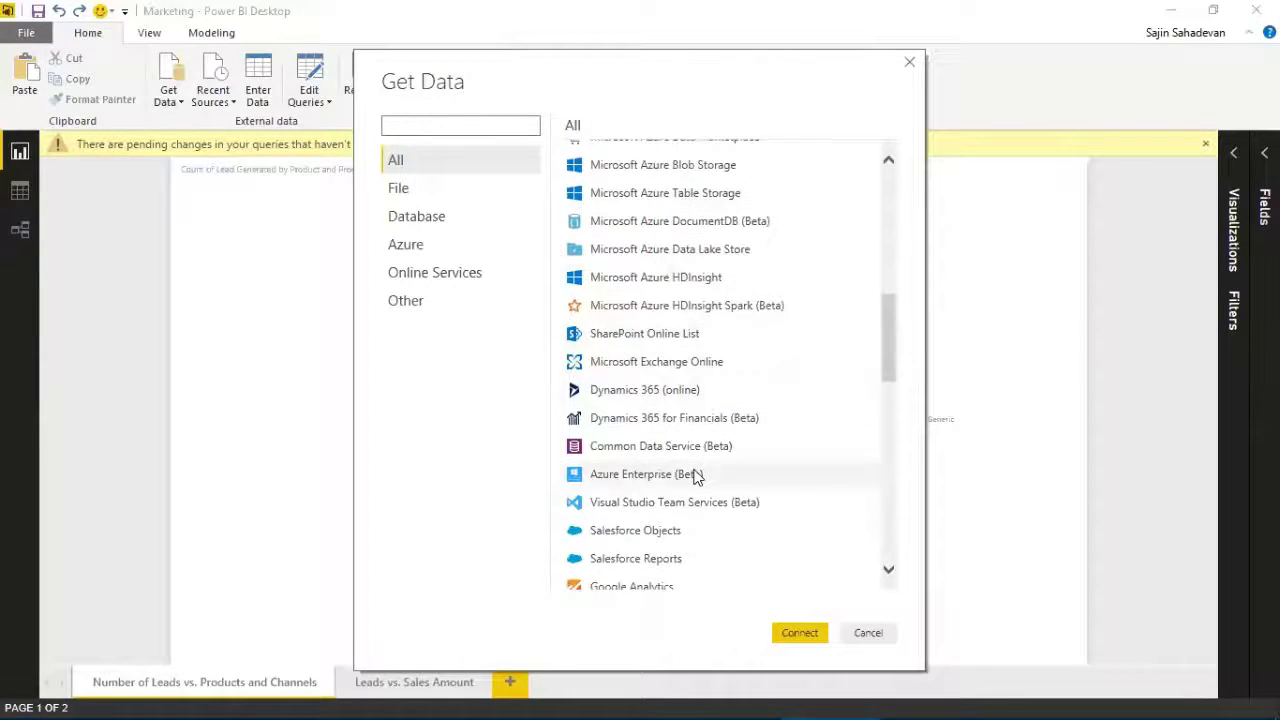
pyautogui.click(668, 336)
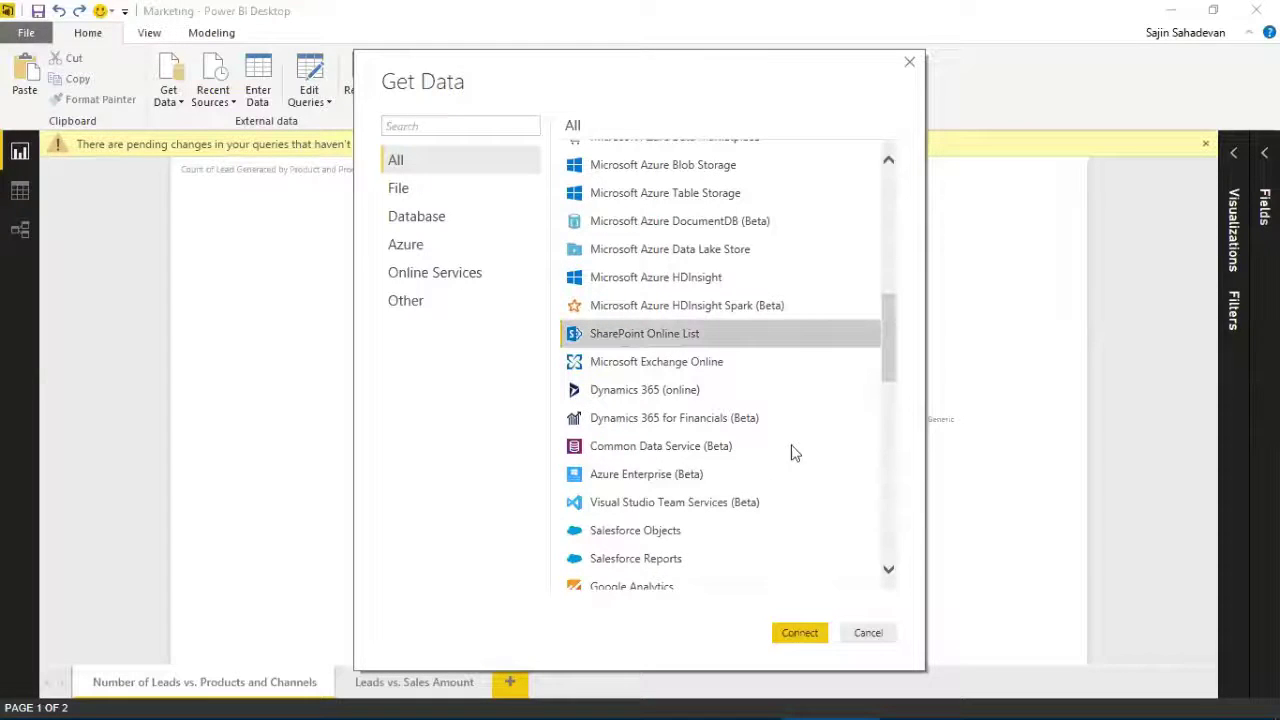
pyautogui.click(806, 636)
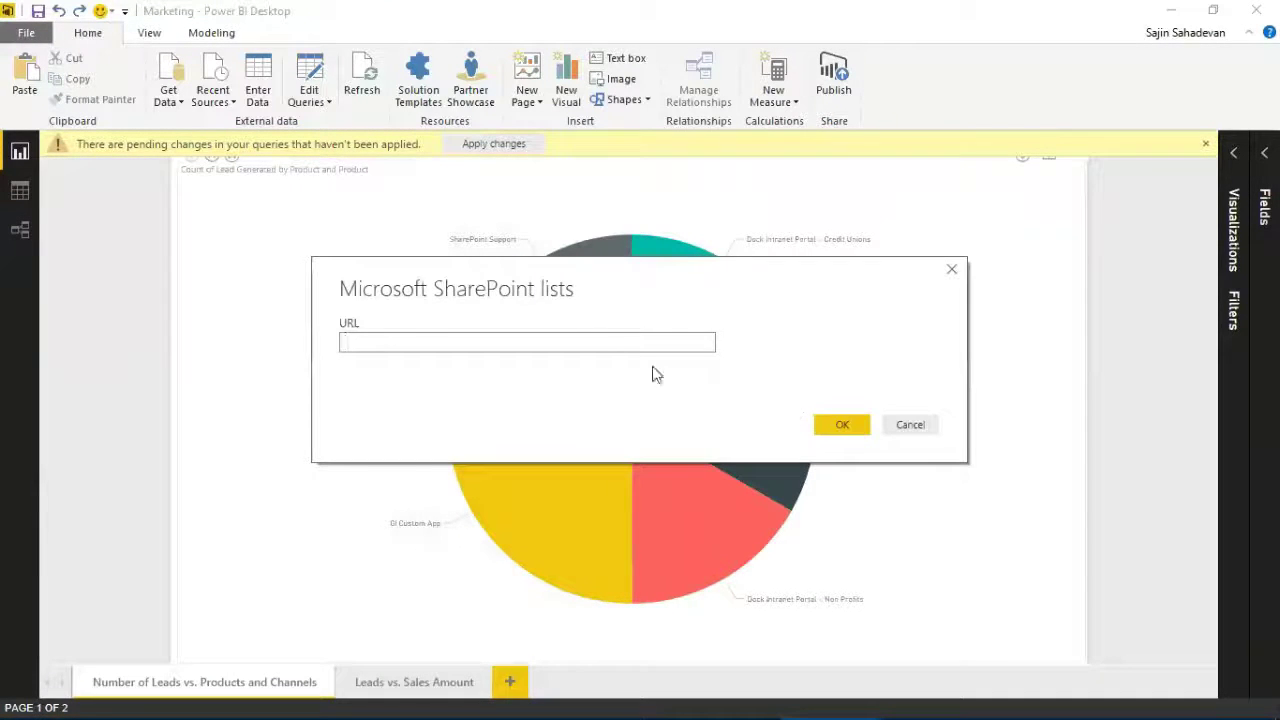
pyautogui.hotkey('ctrl', 'v')
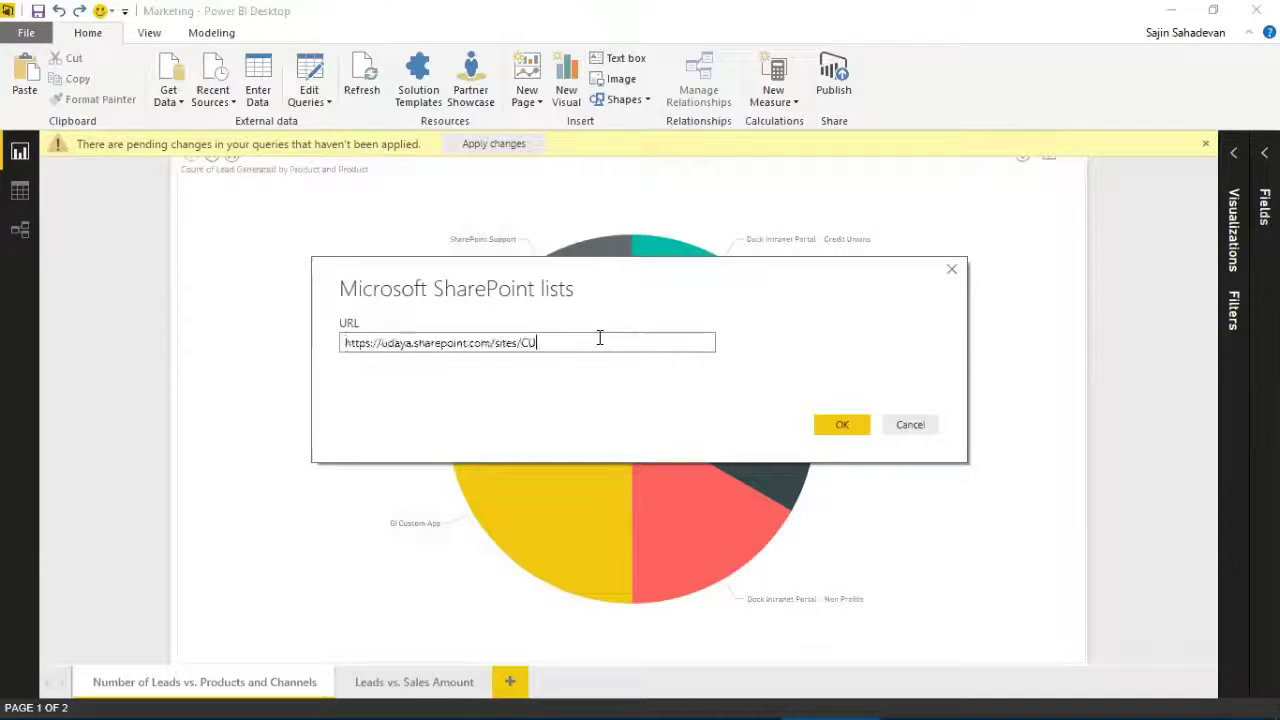
pyautogui.click(907, 428)
# Step: Show the visualization options, view the Leads vs. Sales Amount page and return to Number of Leads vs. Products and Channels
pyautogui.click(1234, 155)
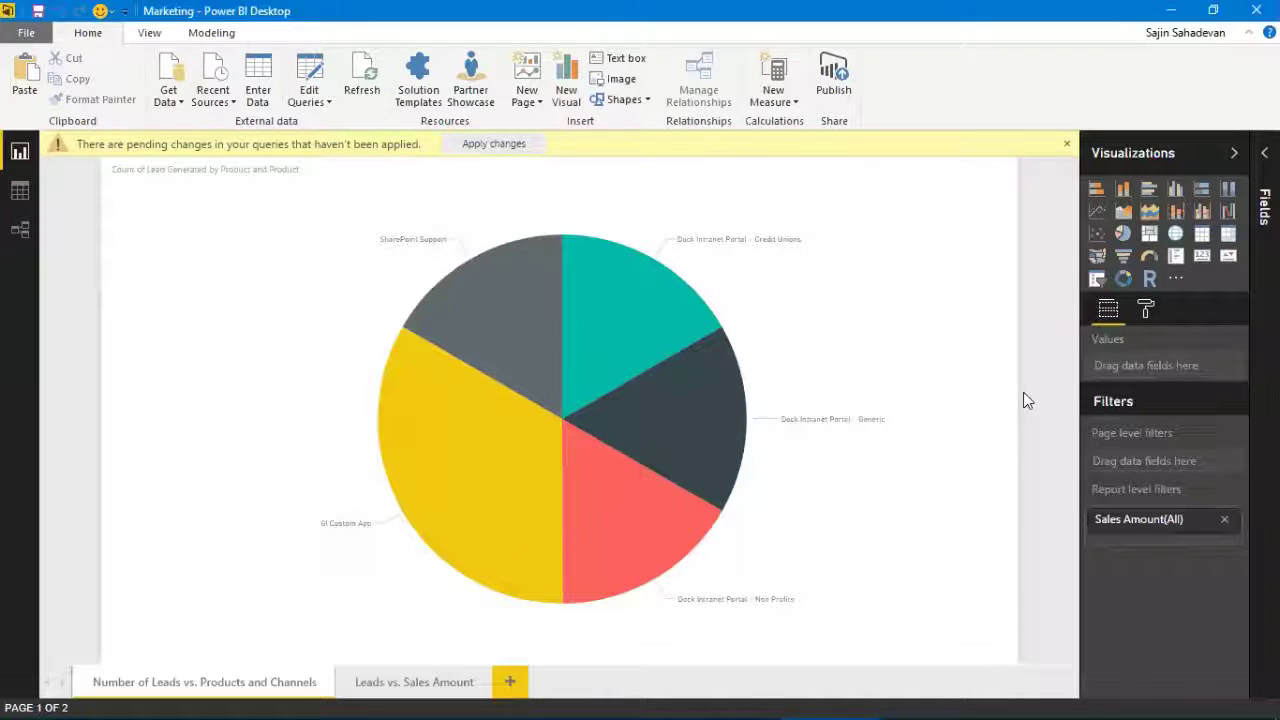
pyautogui.click(410, 684)
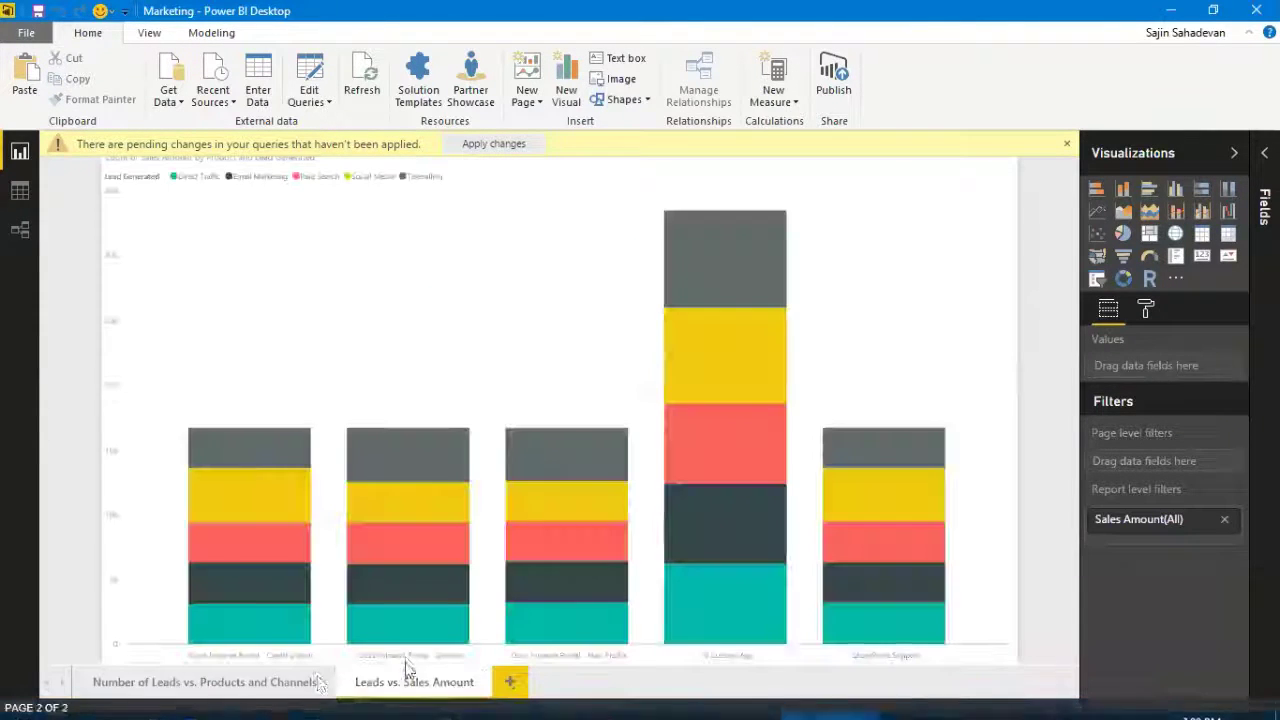
pyautogui.click(300, 683)
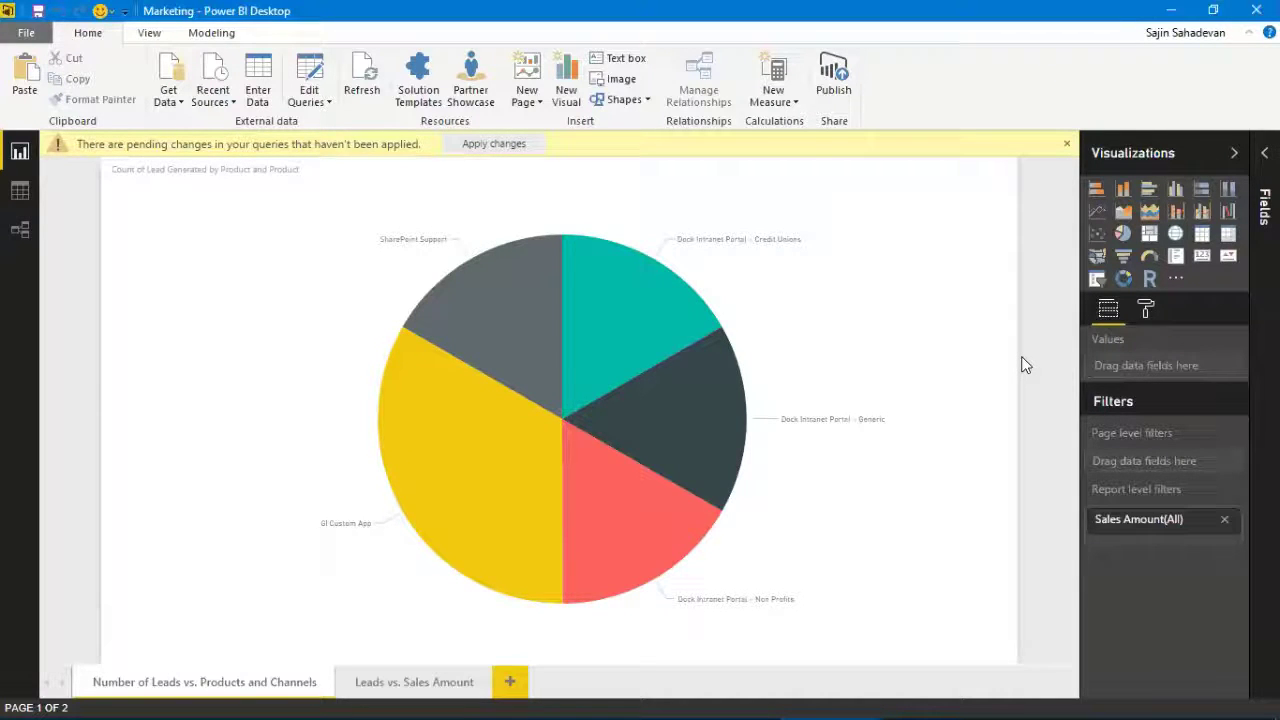
# Step: Examine the Marketing Lead Report table's columns in the data and relationship views, and return to the report view
pyautogui.click(19, 191)
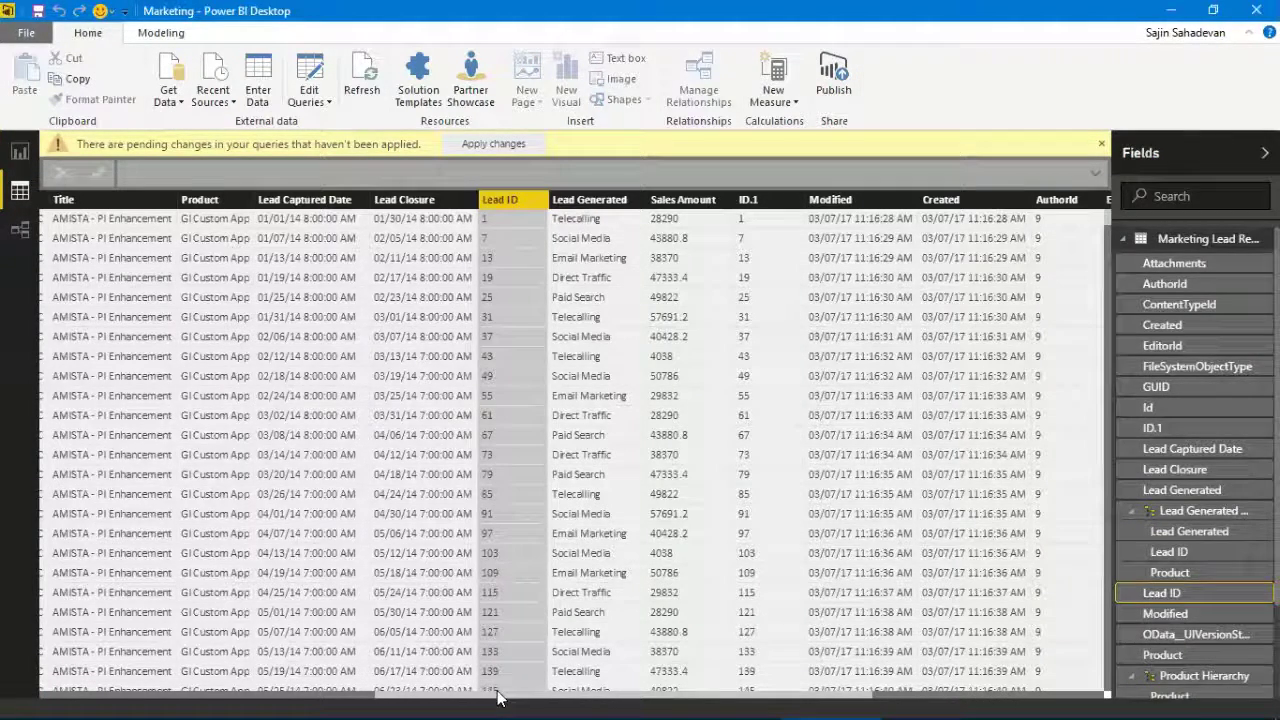
pyautogui.click(353, 697)
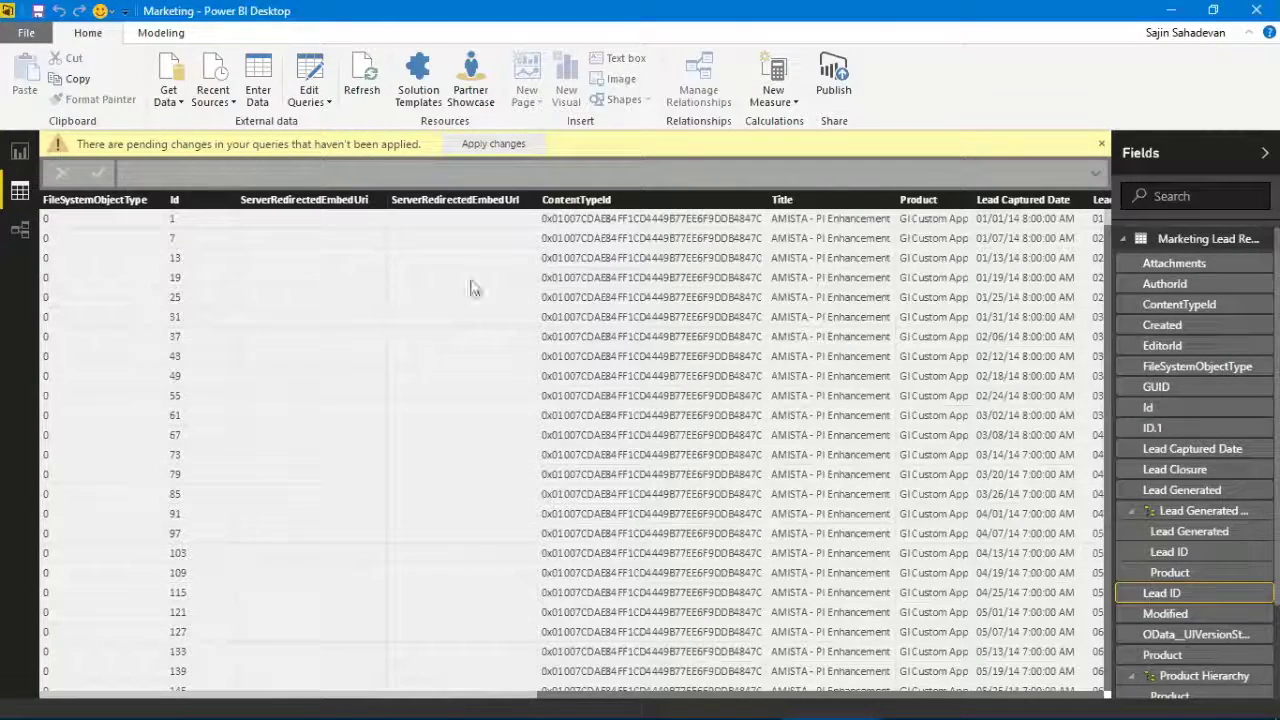
pyautogui.click(21, 230)
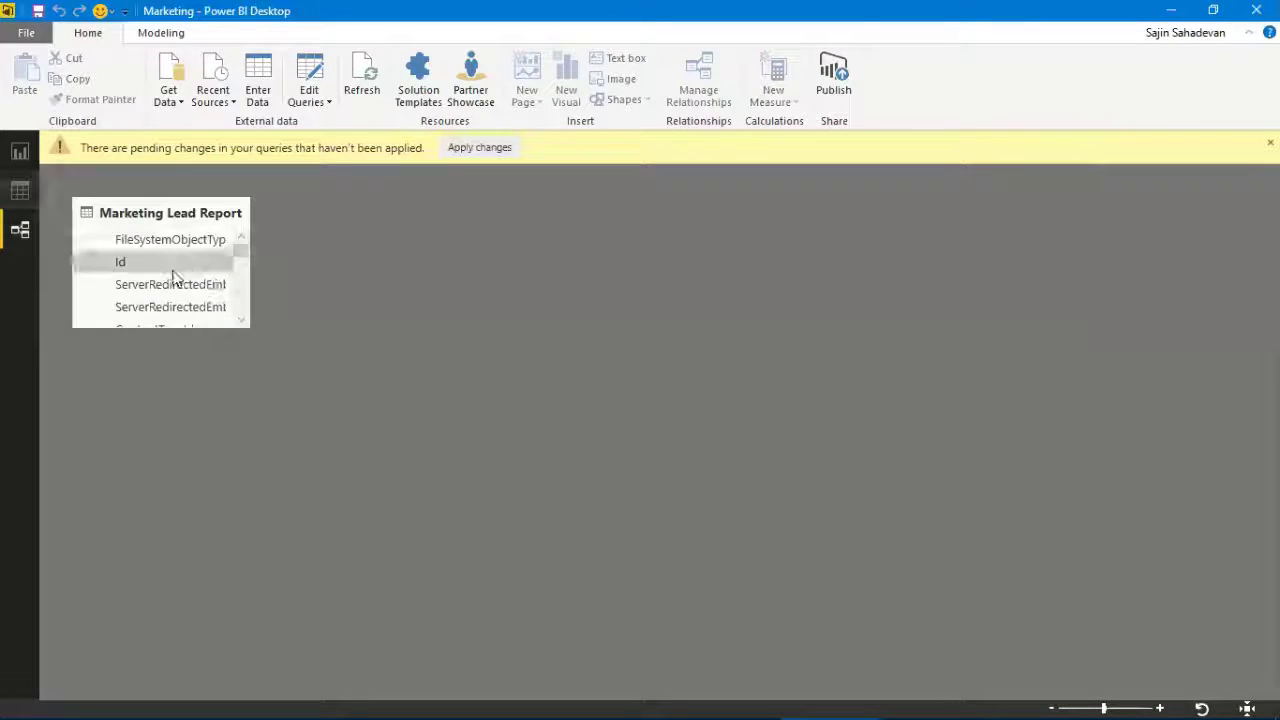
pyautogui.scroll(-1, 170, 280)
pyautogui.scroll(-1, 180, 305)
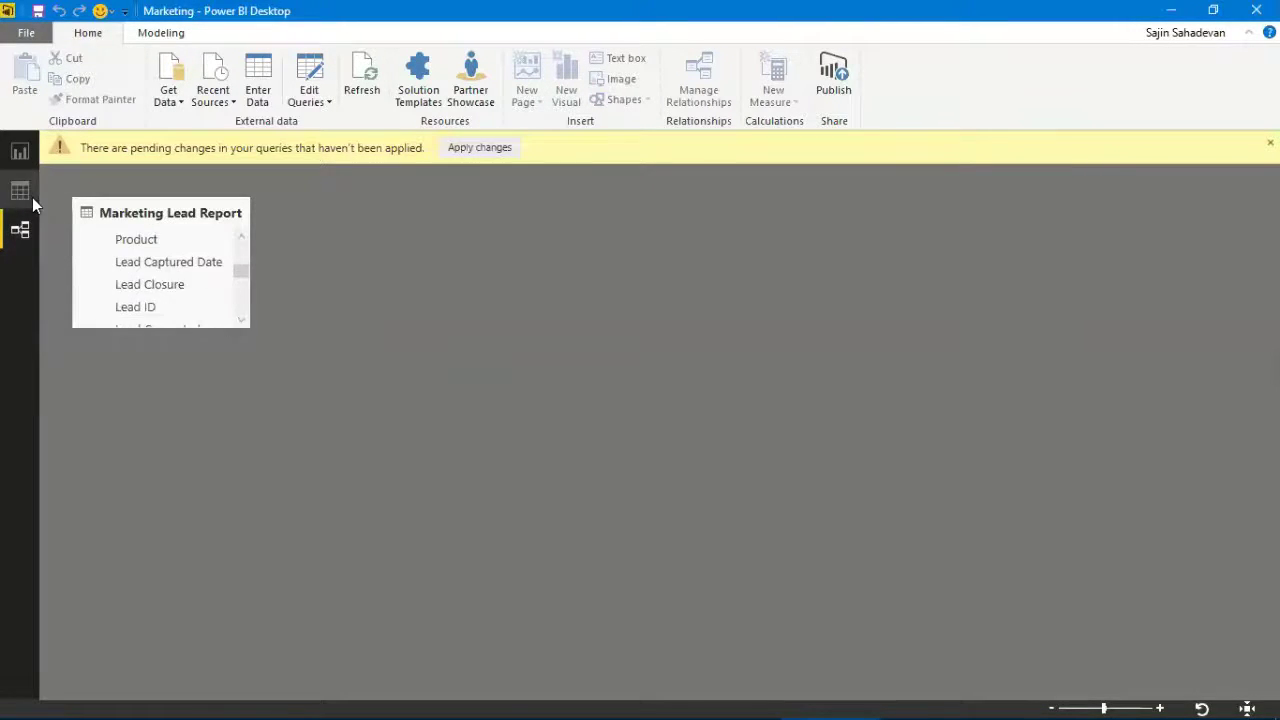
pyautogui.click(20, 185)
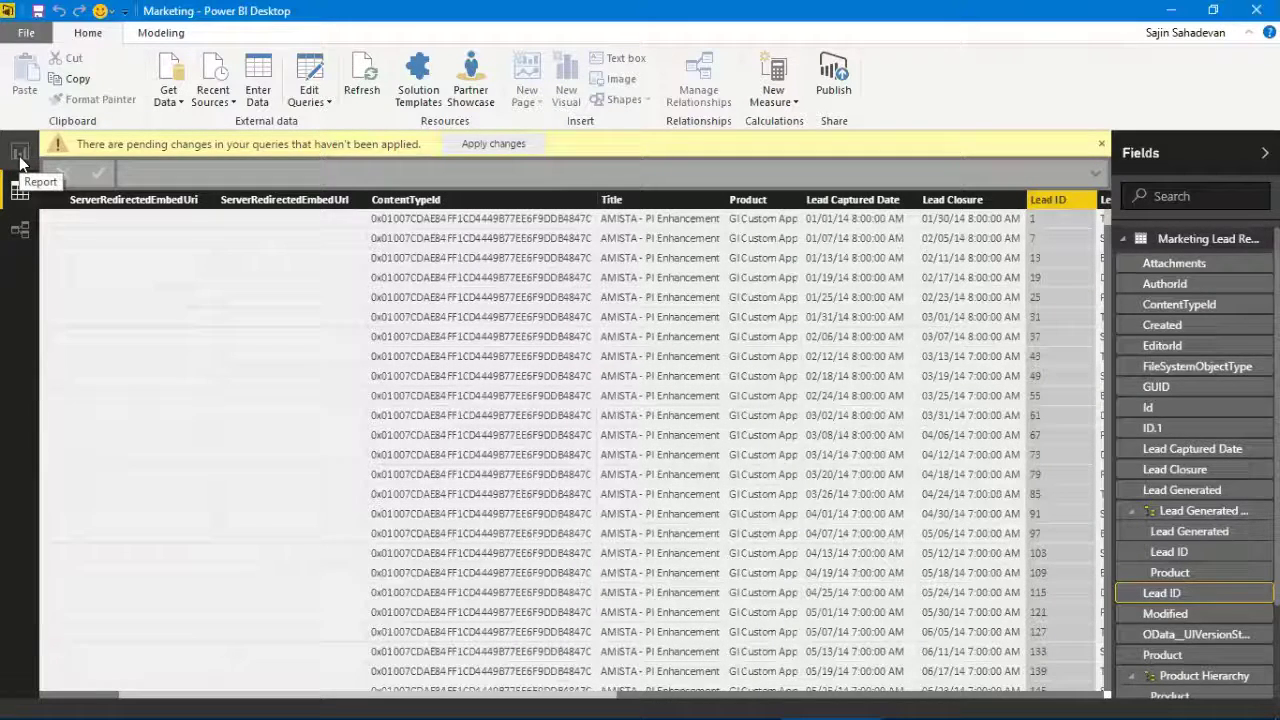
pyautogui.click(20, 156)
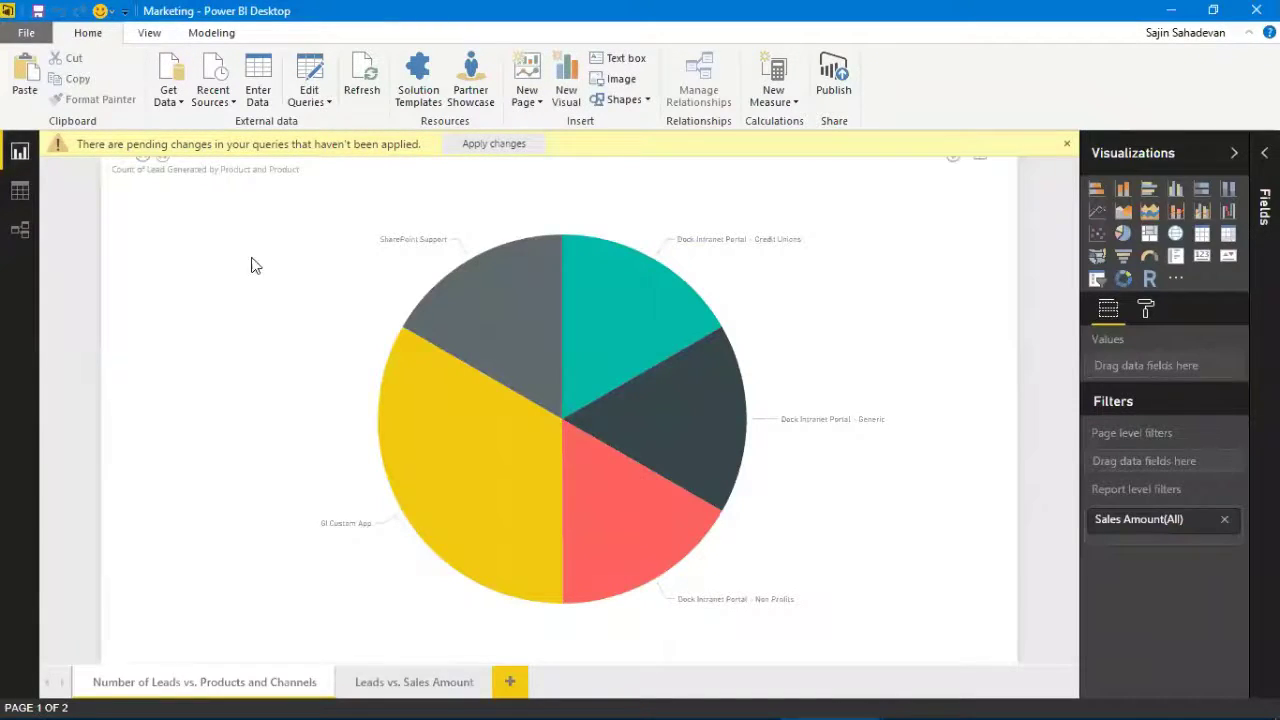
# Step: Inspect the pie chart's field assignments and the custom visual options, and clear the slice highlight and chart selection
pyautogui.click(643, 392)
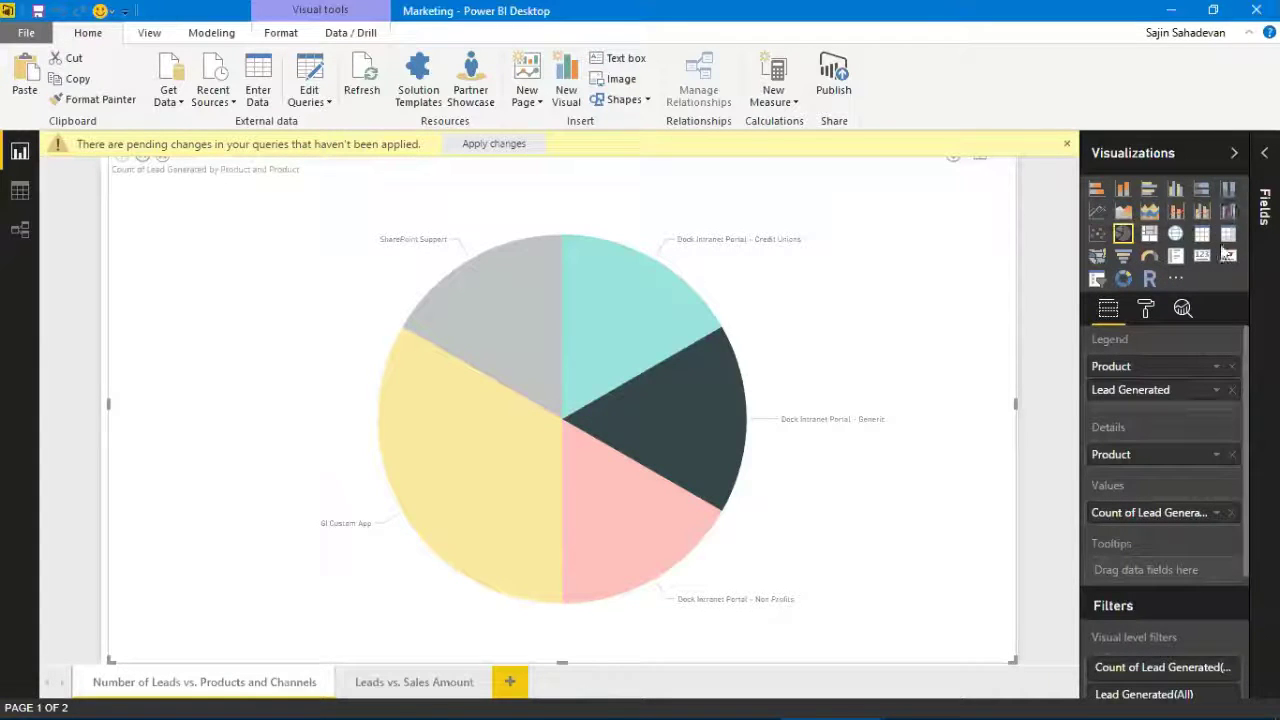
pyautogui.click(1176, 281)
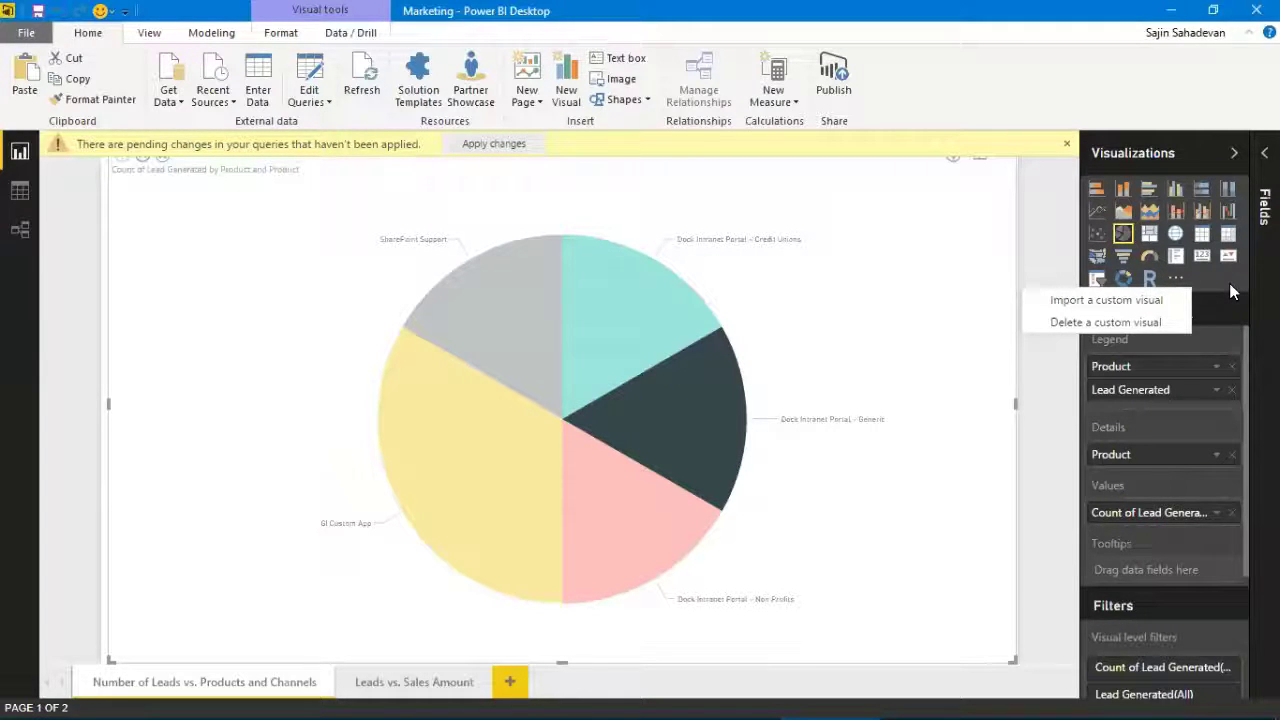
pyautogui.press('Escape')
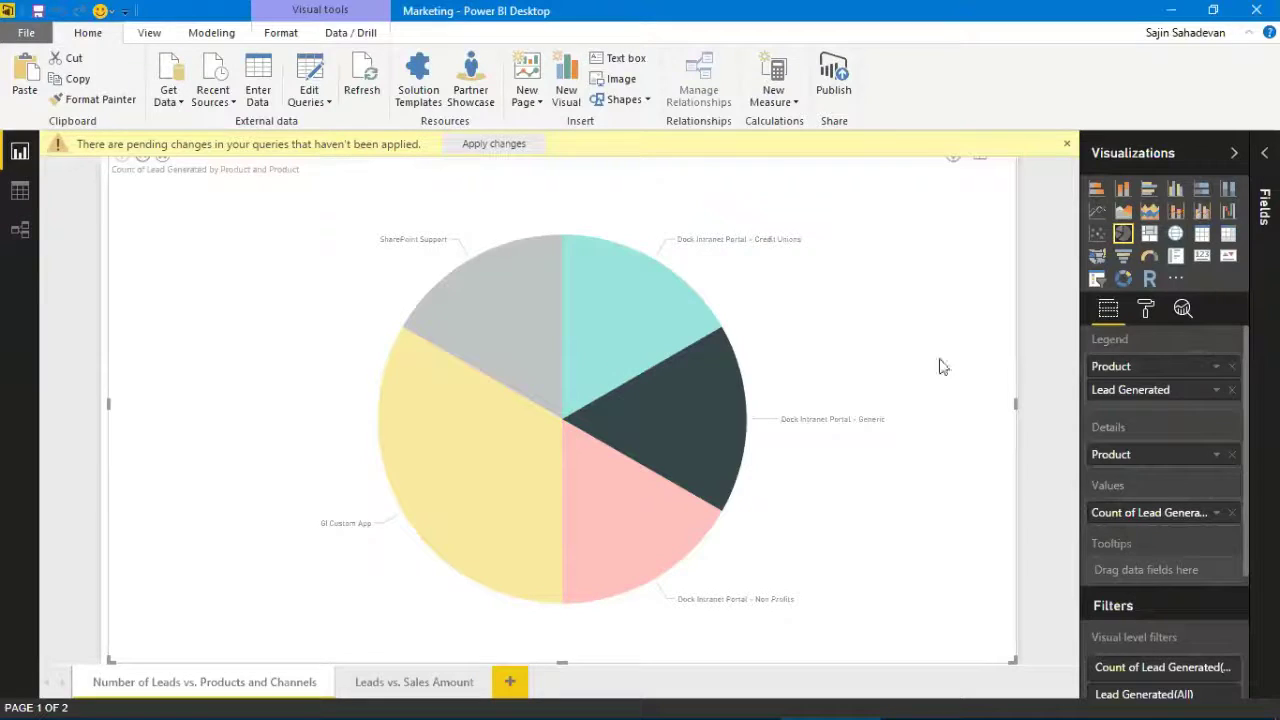
pyautogui.click(1051, 274)
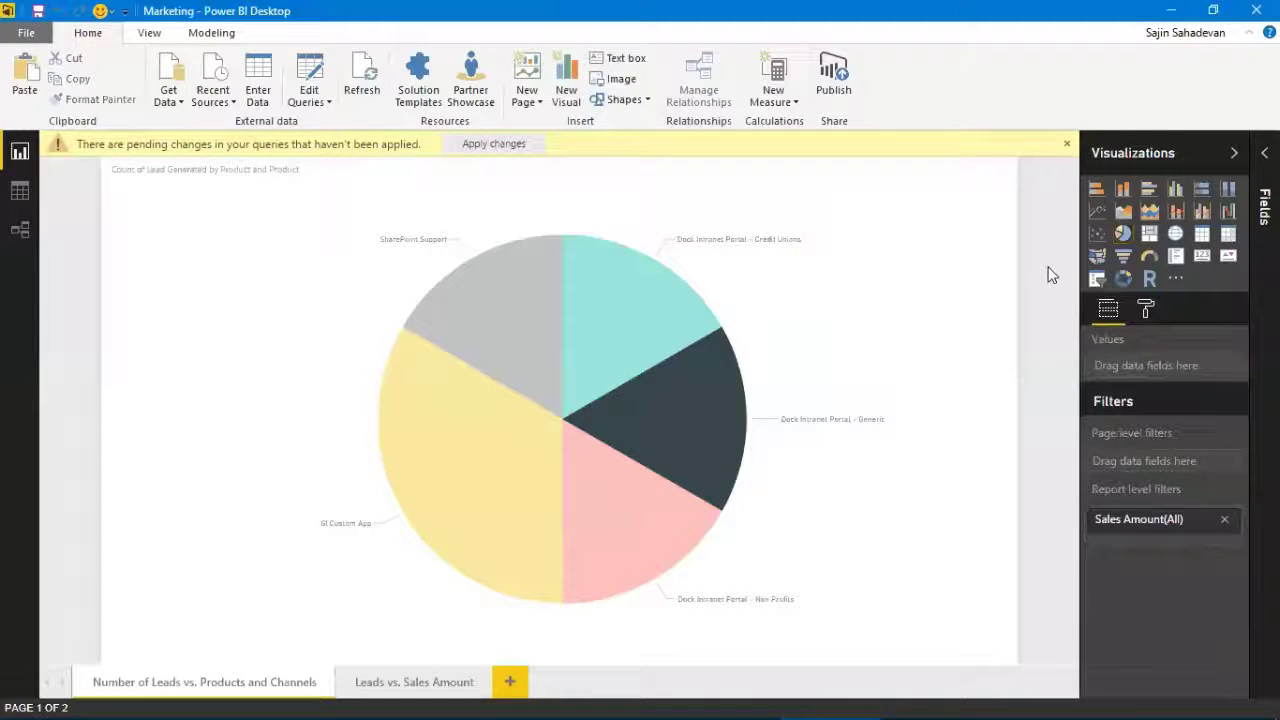
pyautogui.click(690, 388)
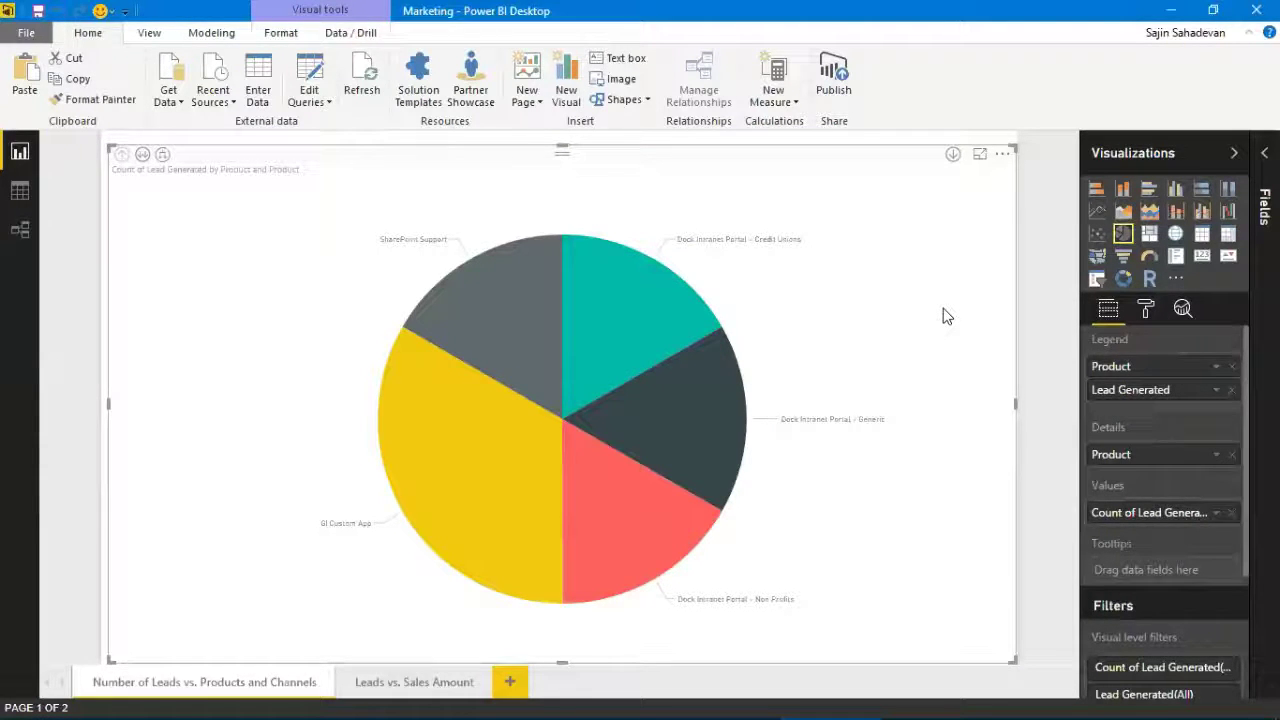
pyautogui.click(1036, 290)
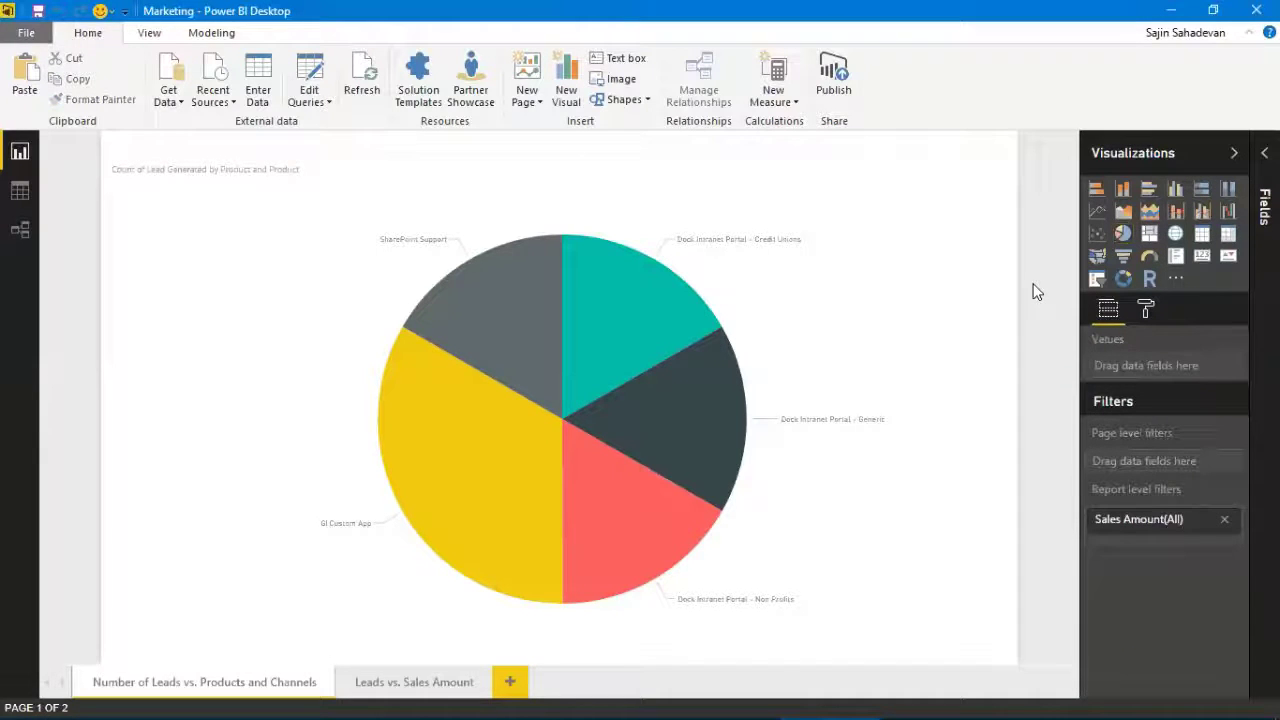
# Step: Highlight the Dock Intranet Portal - Generic slice and show the Marketing Lead Report fields to see which ones the pie chart uses
pyautogui.moveTo(619, 408)
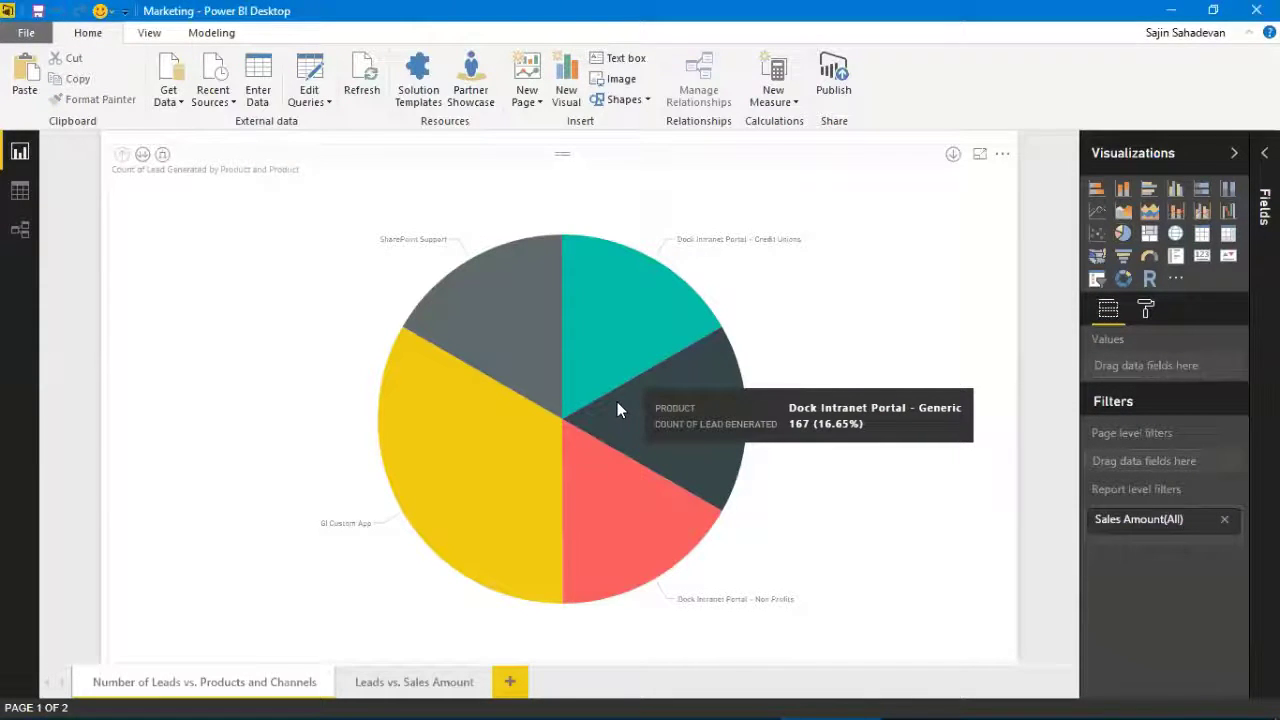
pyautogui.click(617, 408)
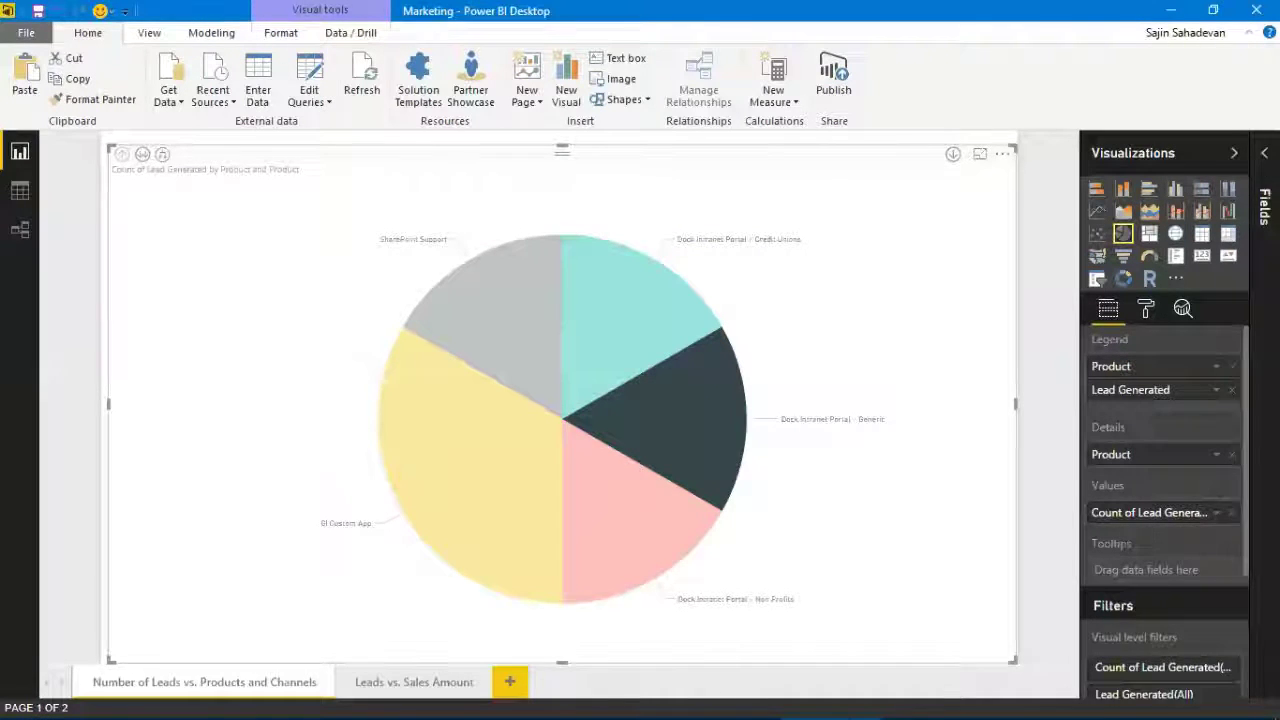
pyautogui.click(1263, 158)
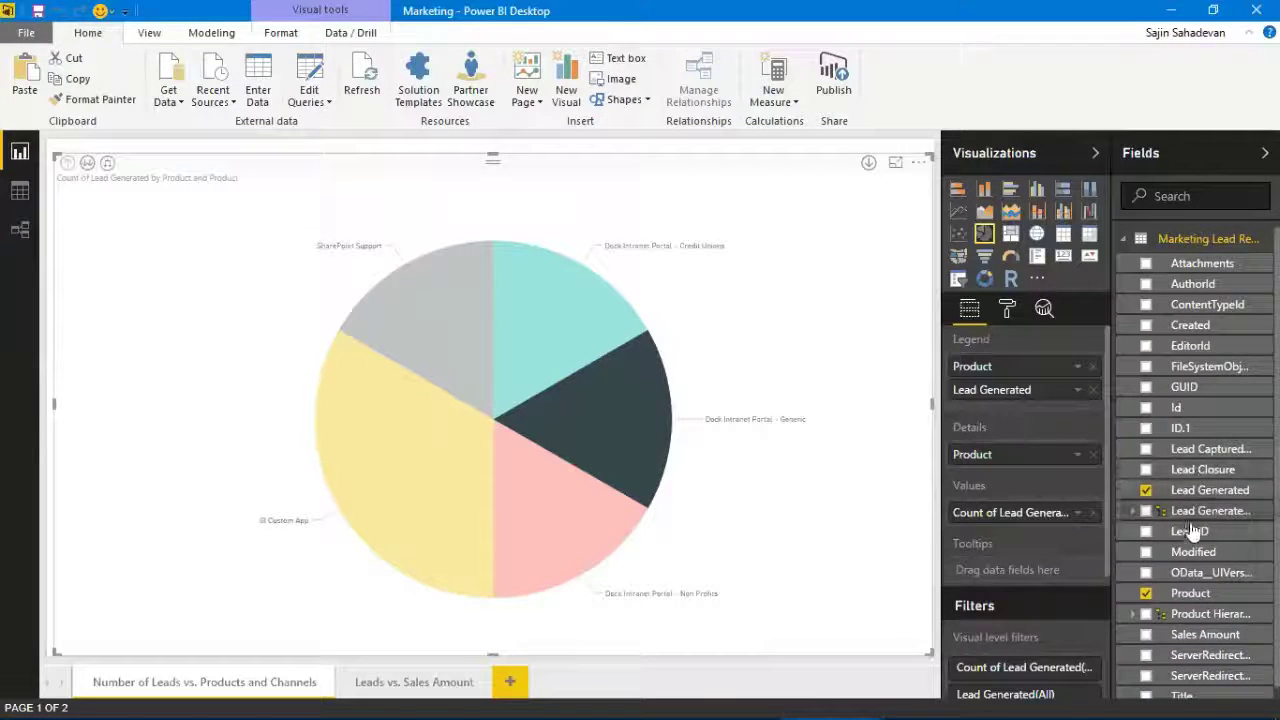
pyautogui.scroll(-1, 1165, 490)
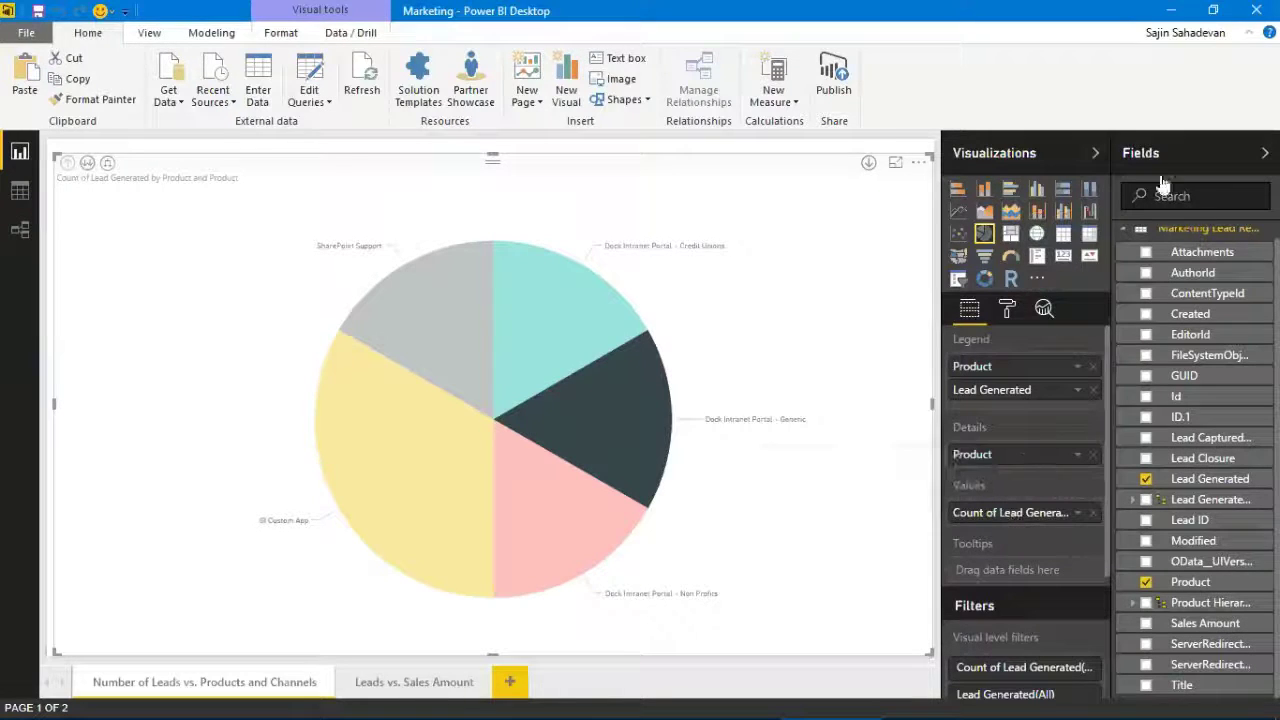
# Step: Collapse the visualization and filter options and the command ribbon to give the pie chart more room
pyautogui.click(1096, 155)
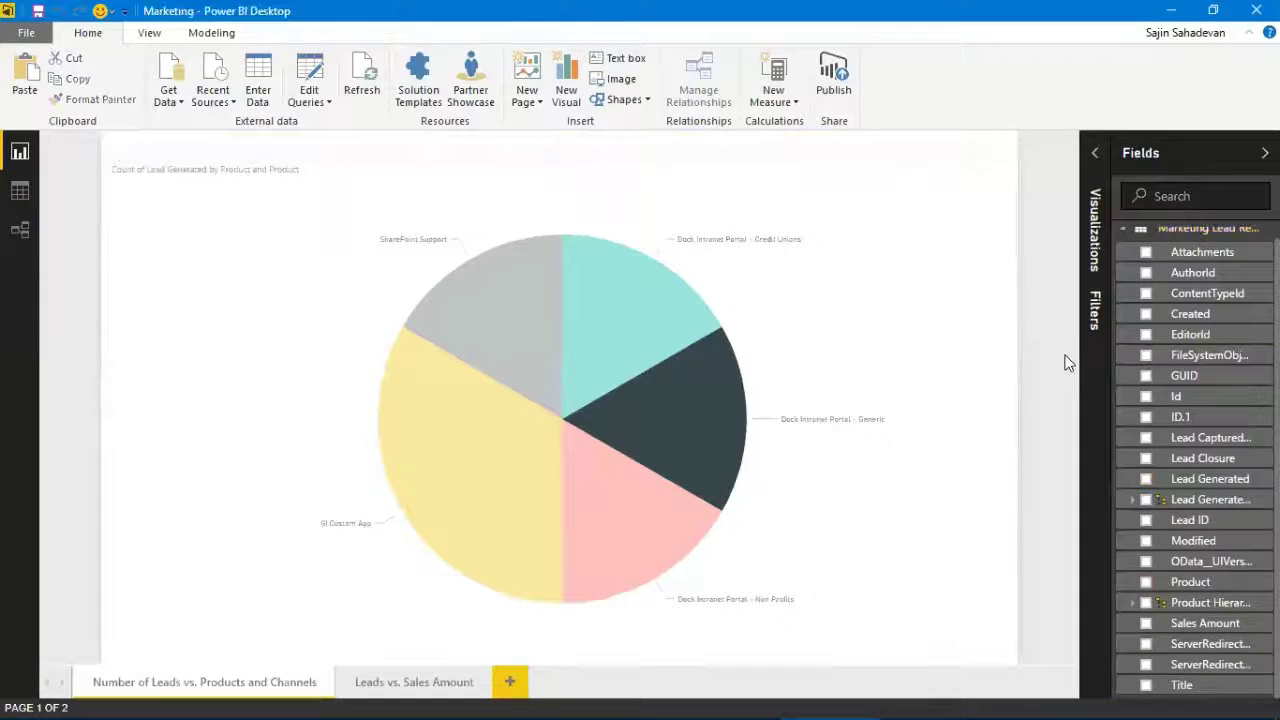
pyautogui.moveTo(718, 380)
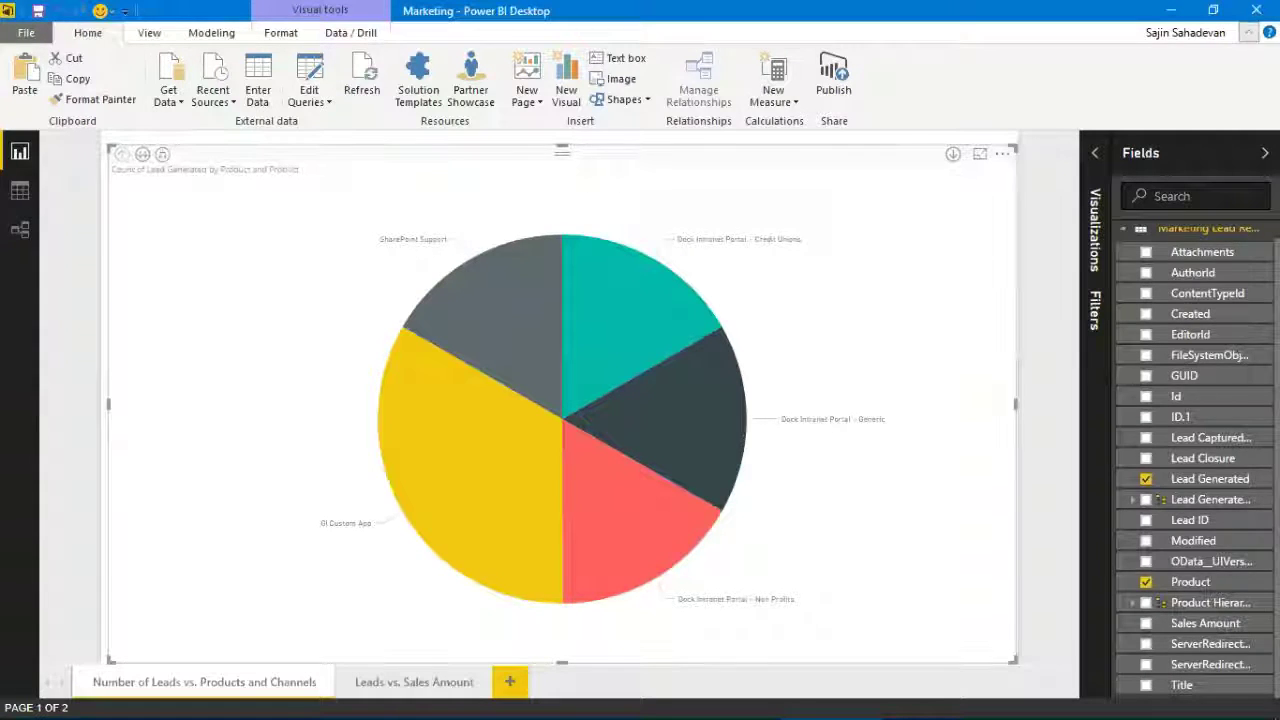
pyautogui.click(1249, 32)
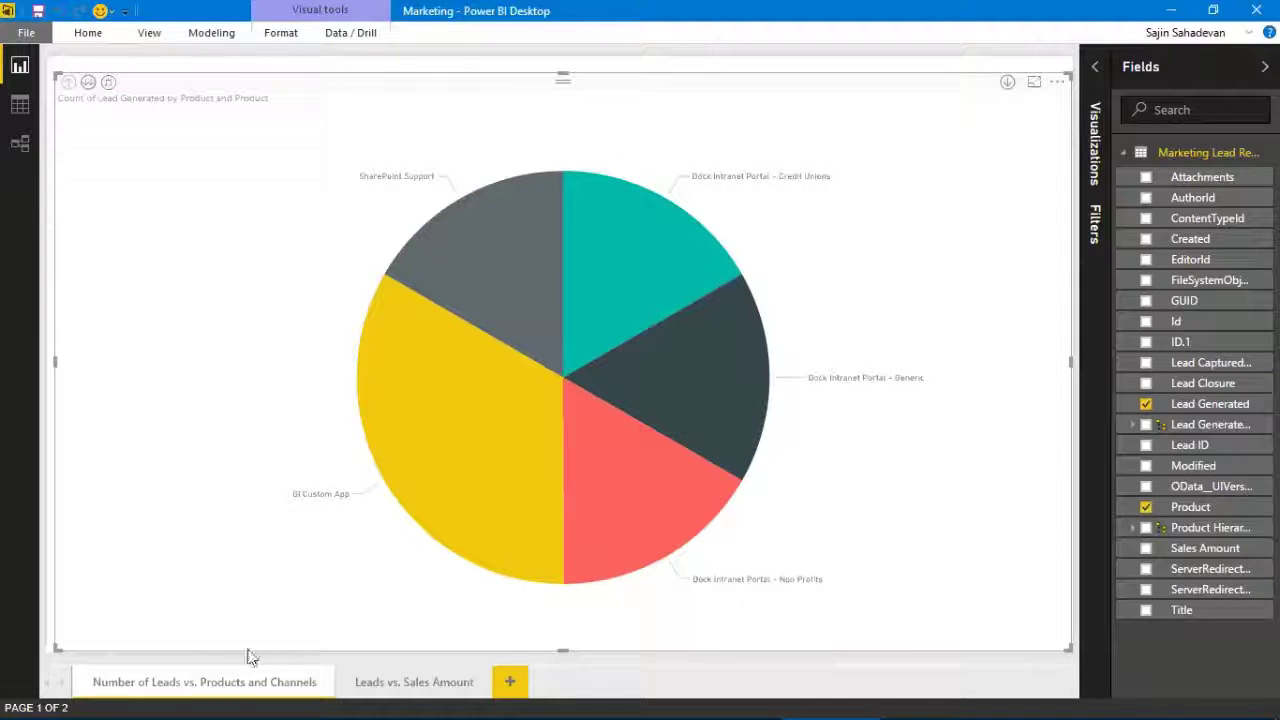
# Step: Highlight the pie chart's product slices one after another to read their lead counts, ending on Dock Intranet Portal - Generic
pyautogui.moveTo(381, 355)
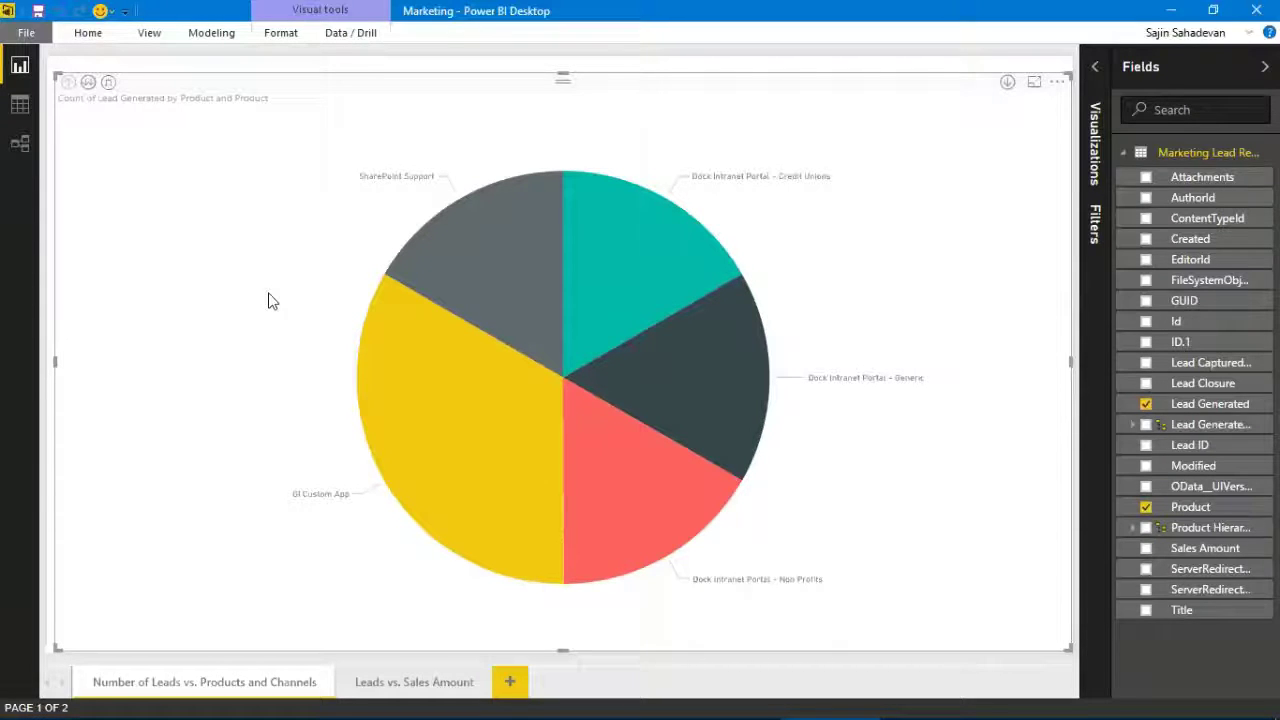
pyautogui.moveTo(502, 270)
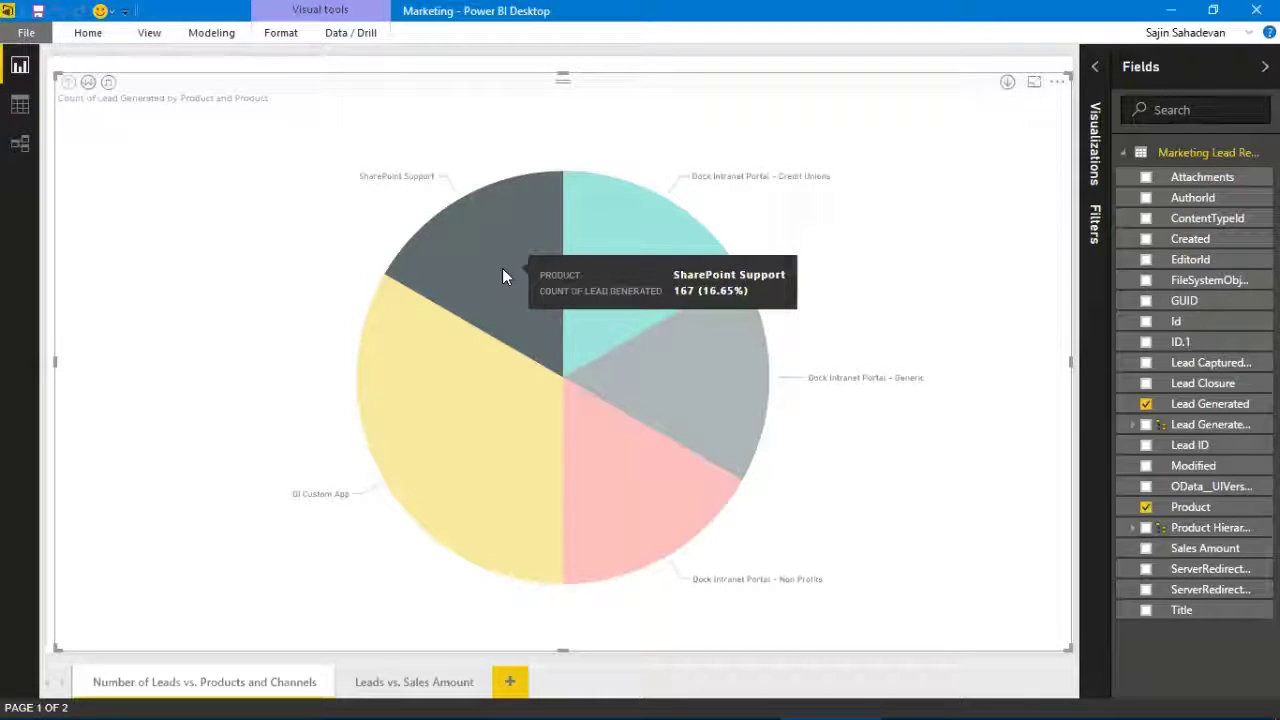
pyautogui.click(502, 268)
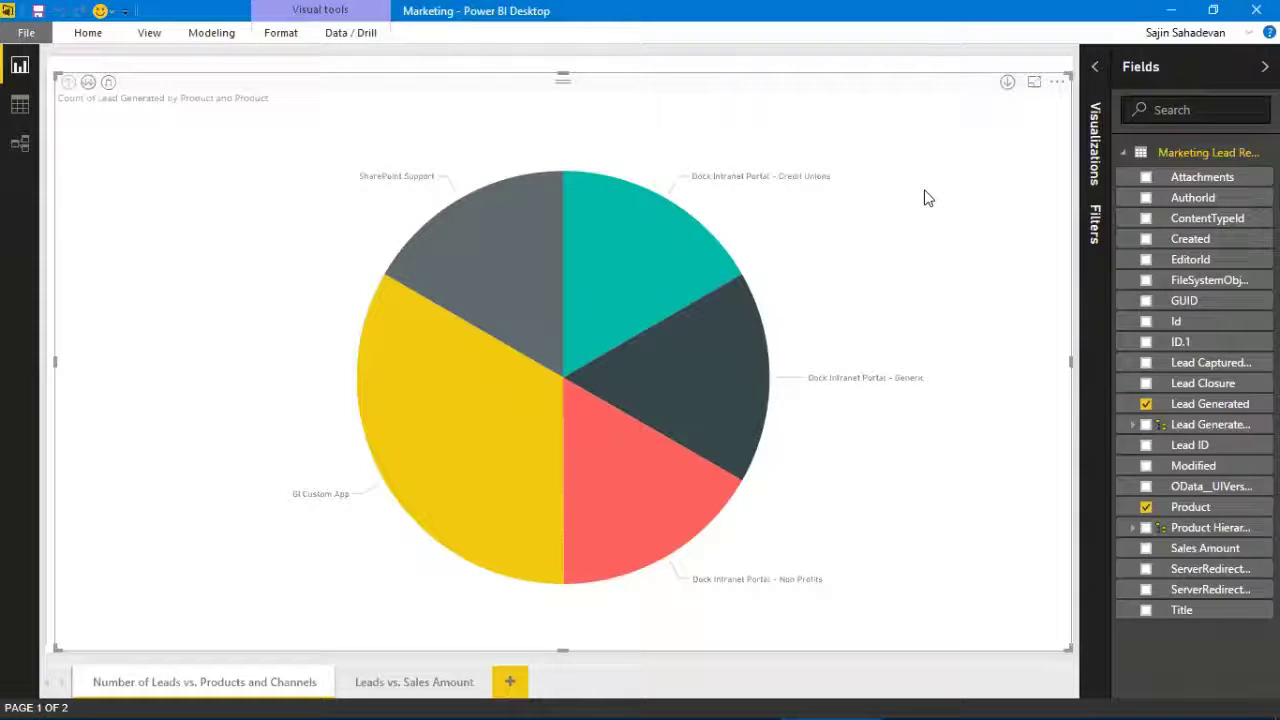
pyautogui.click(658, 230)
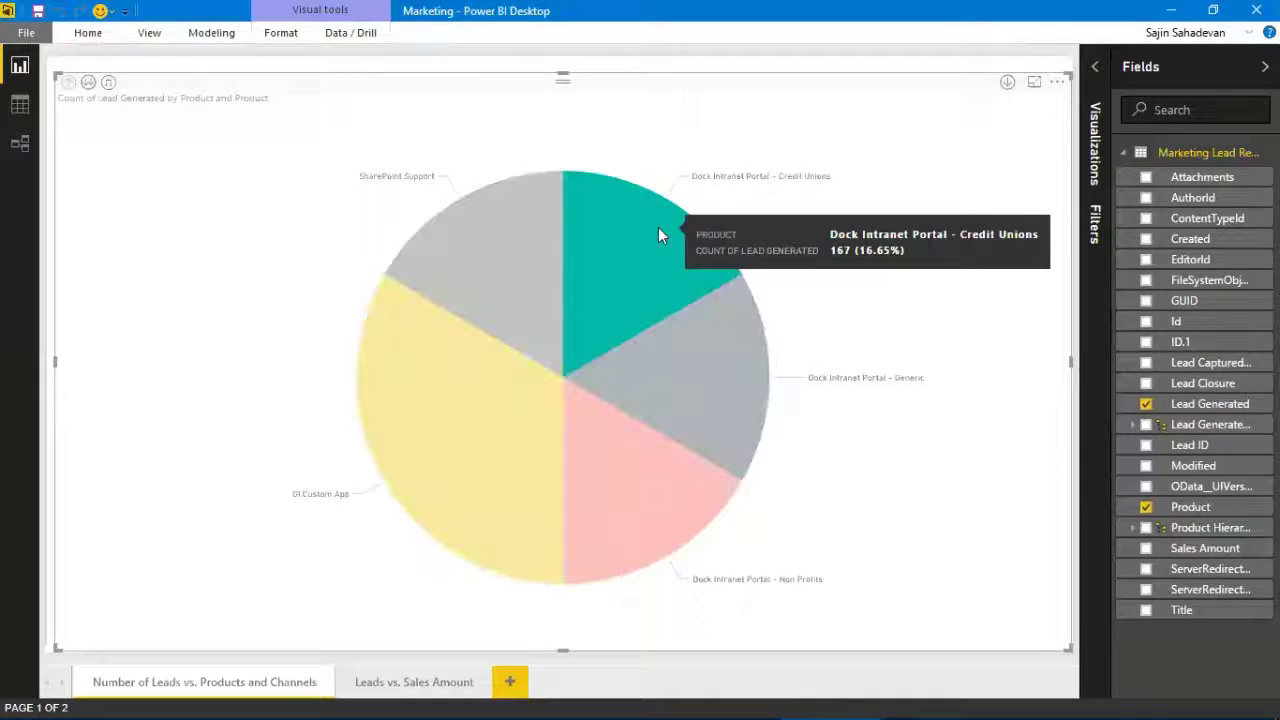
pyautogui.click(723, 370)
pyautogui.click(620, 491)
pyautogui.click(486, 480)
pyautogui.click(487, 251)
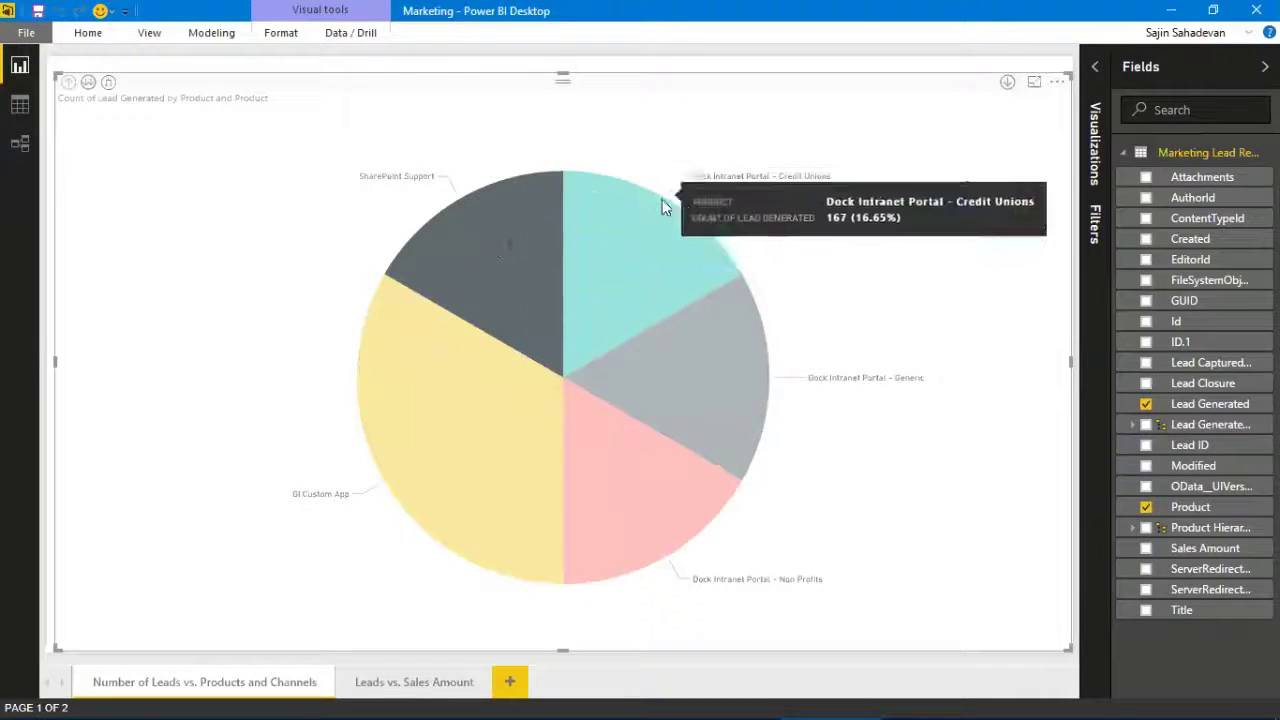
pyautogui.click(654, 228)
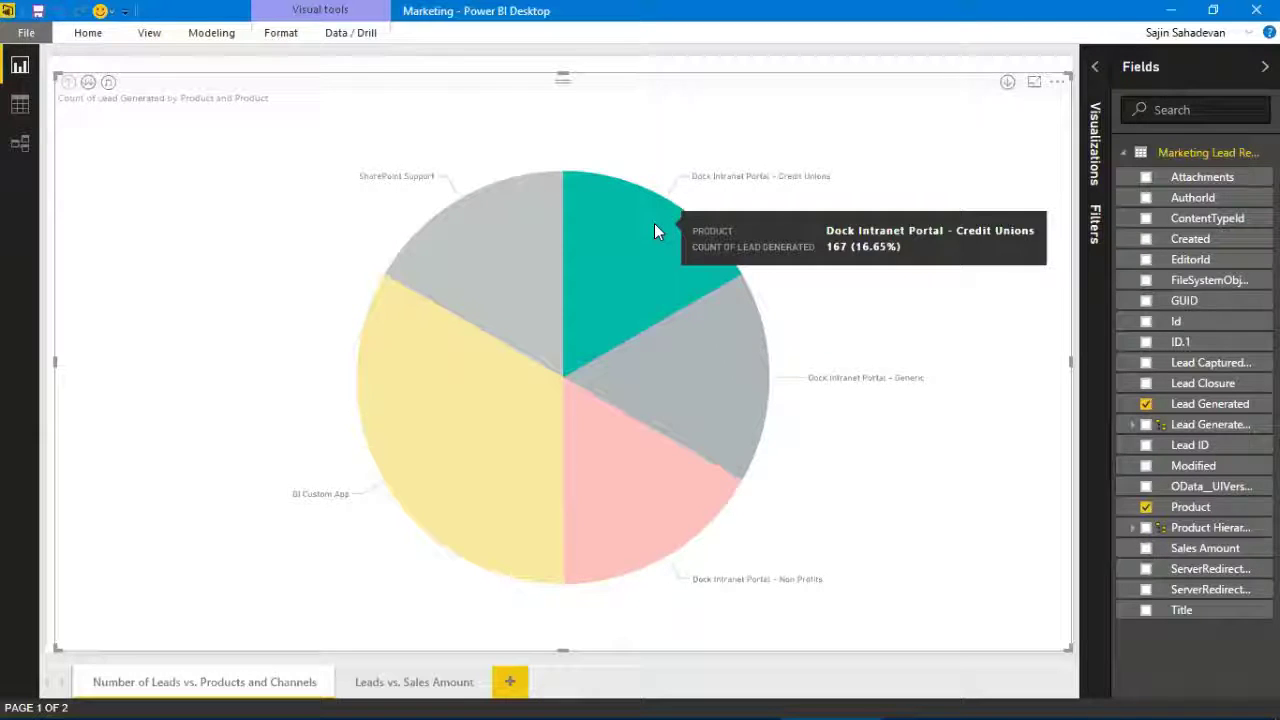
pyautogui.click(723, 366)
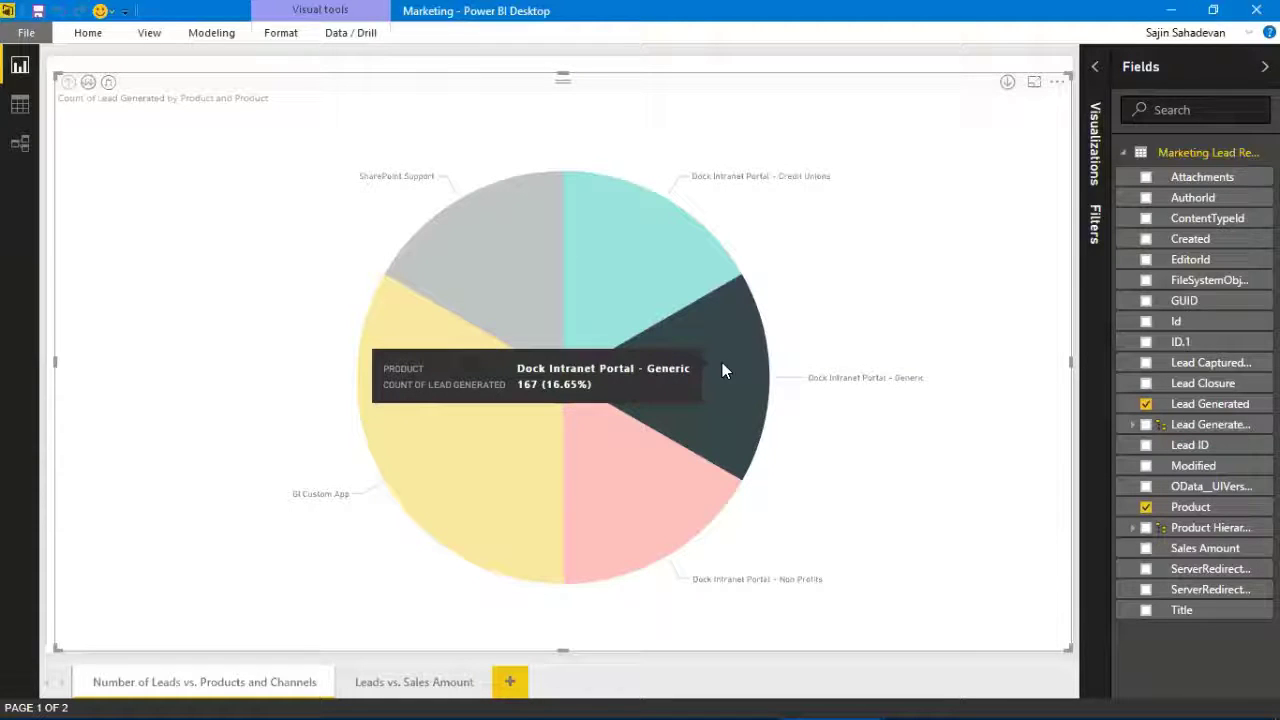
# Step: Highlight the Non Profits and GI Custom App slices, and take the pie chart to its Lead Generated level to read each channel's count
pyautogui.click(632, 505)
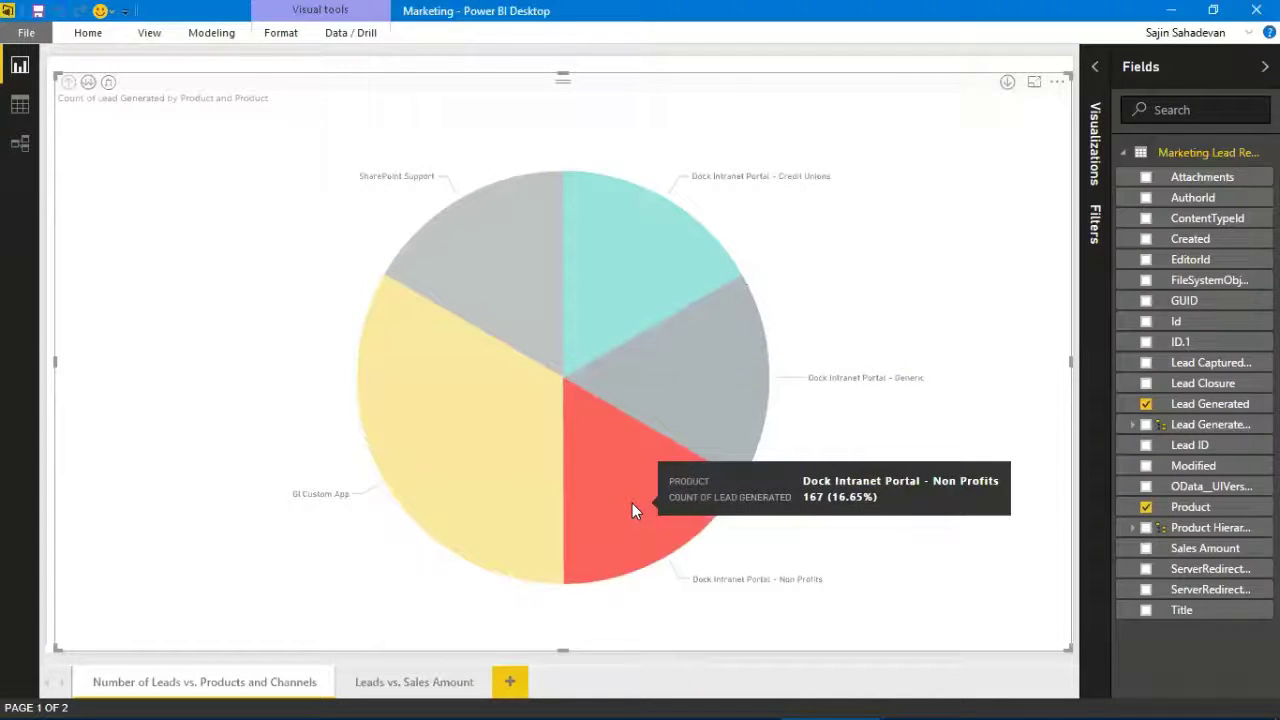
pyautogui.click(510, 476)
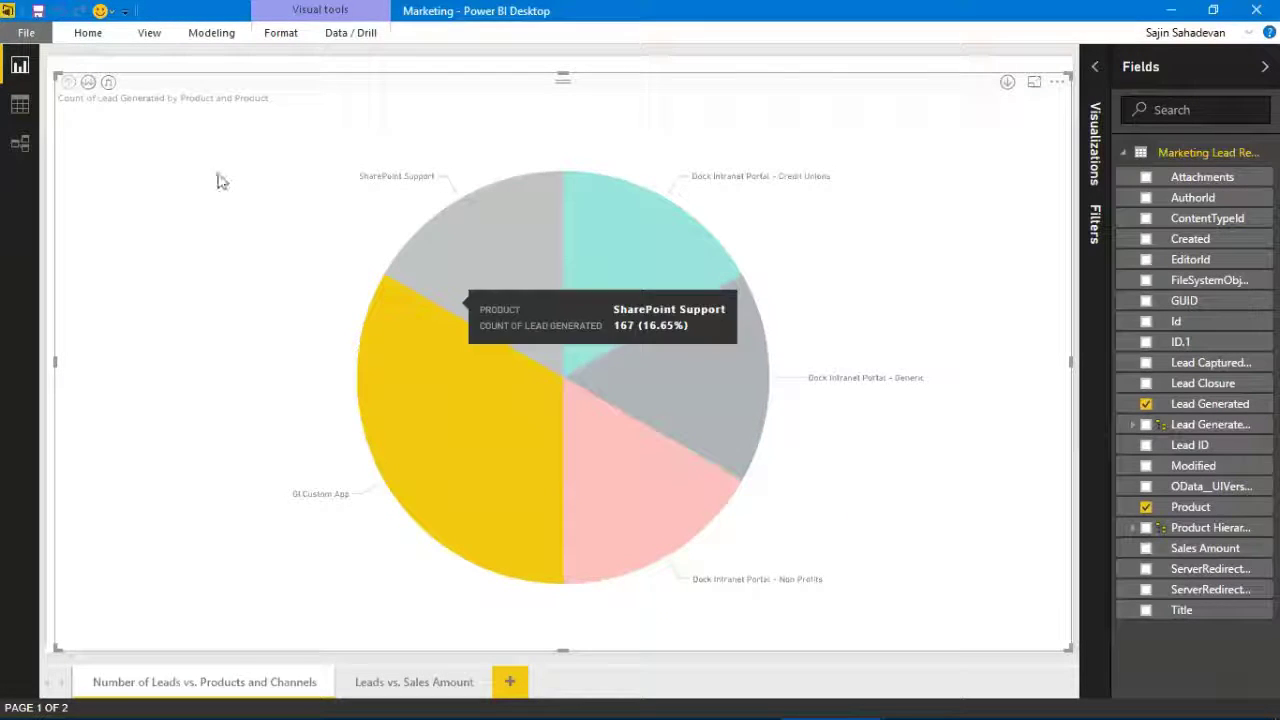
pyautogui.click(88, 84)
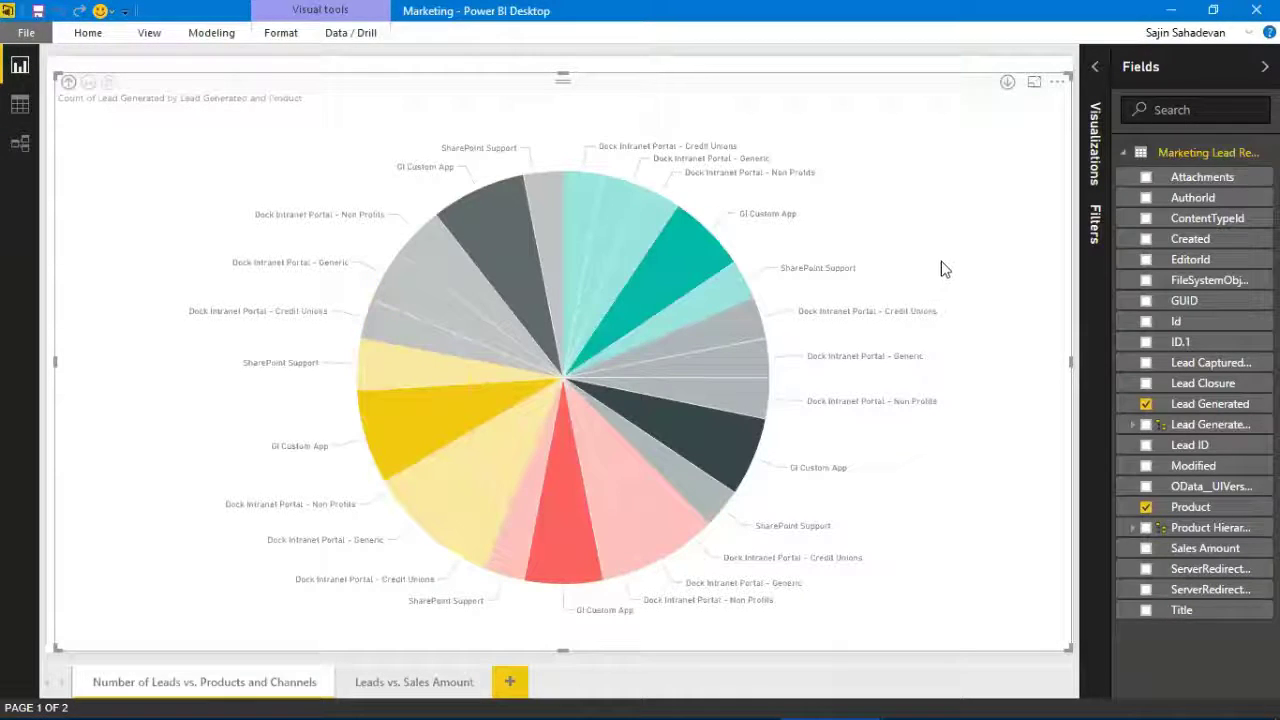
pyautogui.moveTo(469, 234)
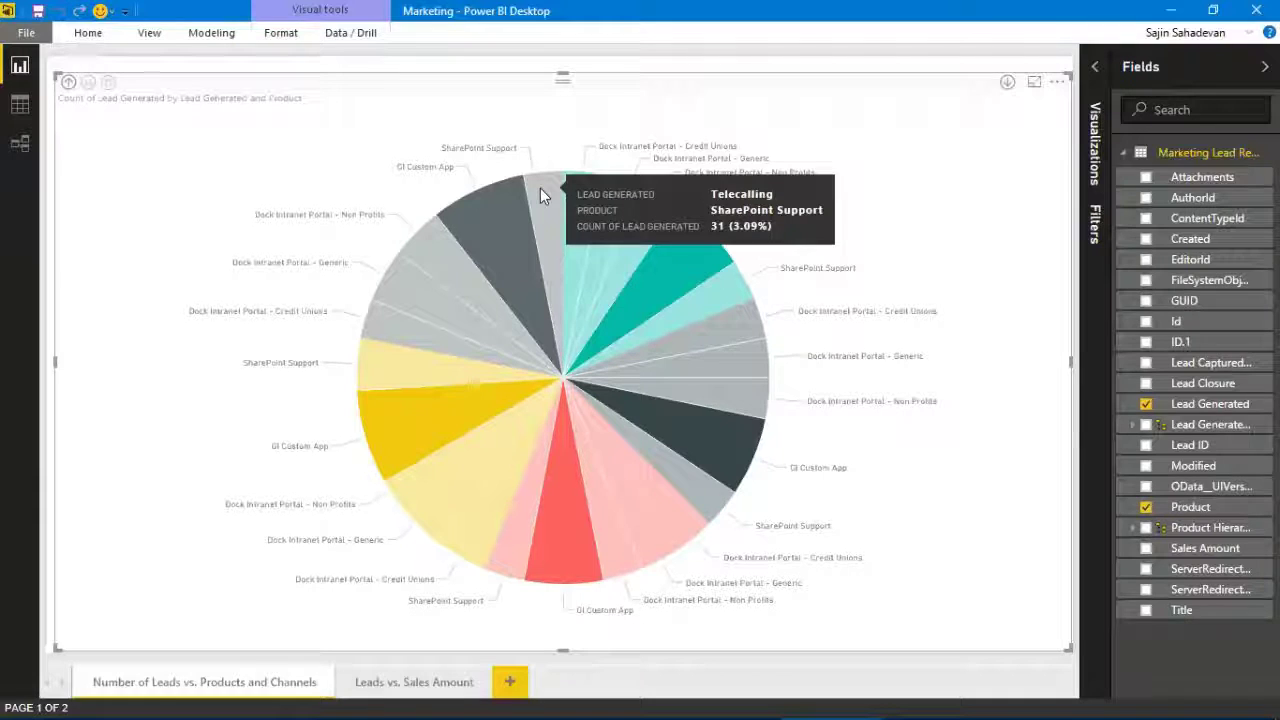
pyautogui.moveTo(579, 182)
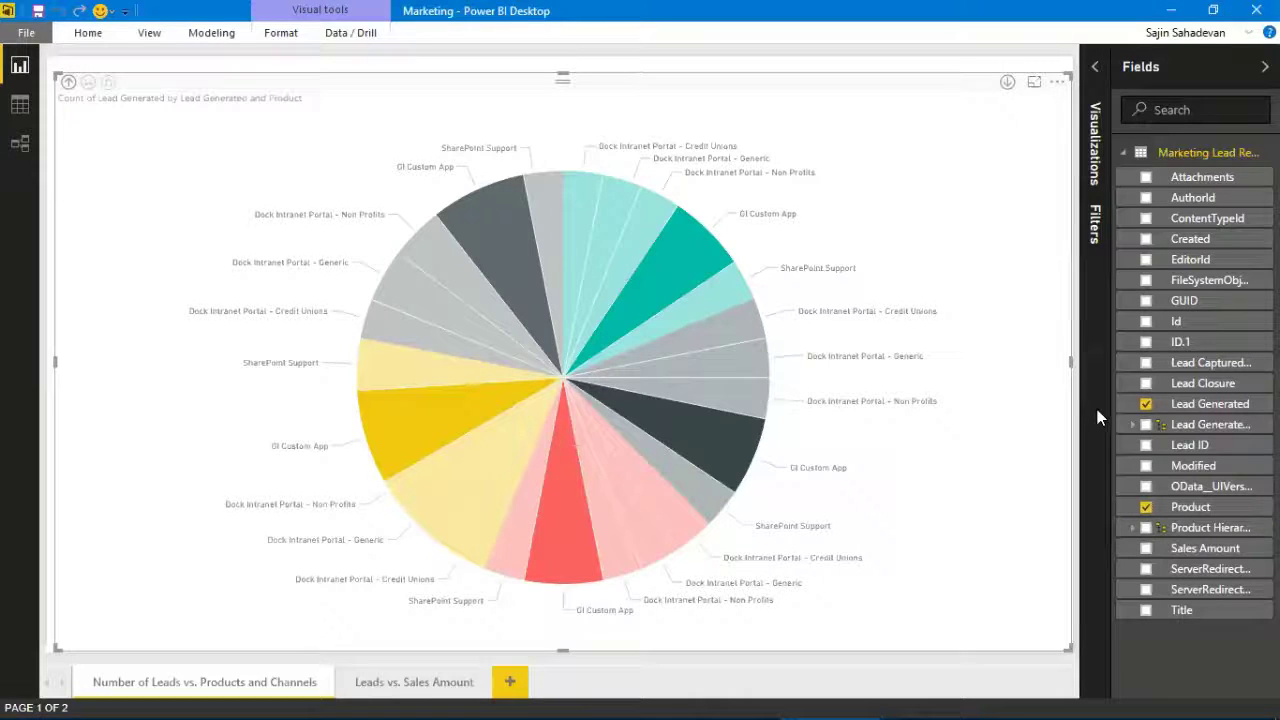
# Step: Open the Leads vs. Sales Amount page and show the stacked column chart's field assignments in the expanded visualization options
pyautogui.click(430, 684)
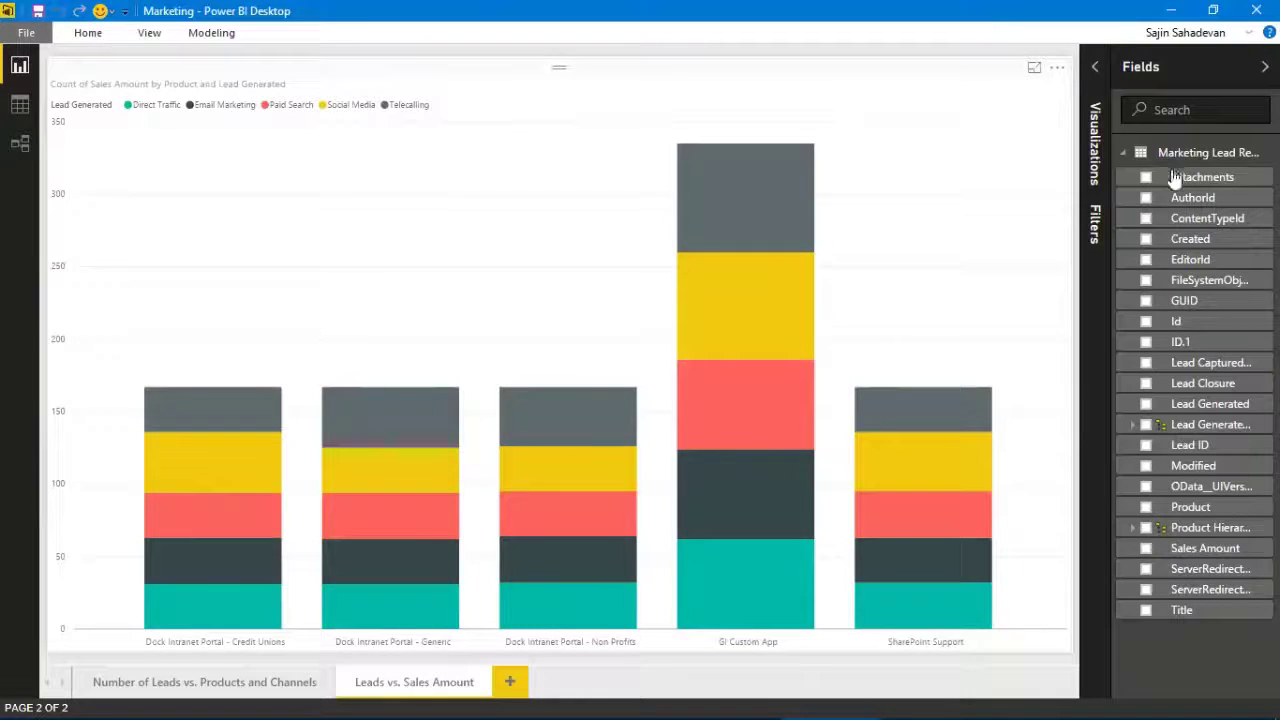
pyautogui.click(1097, 68)
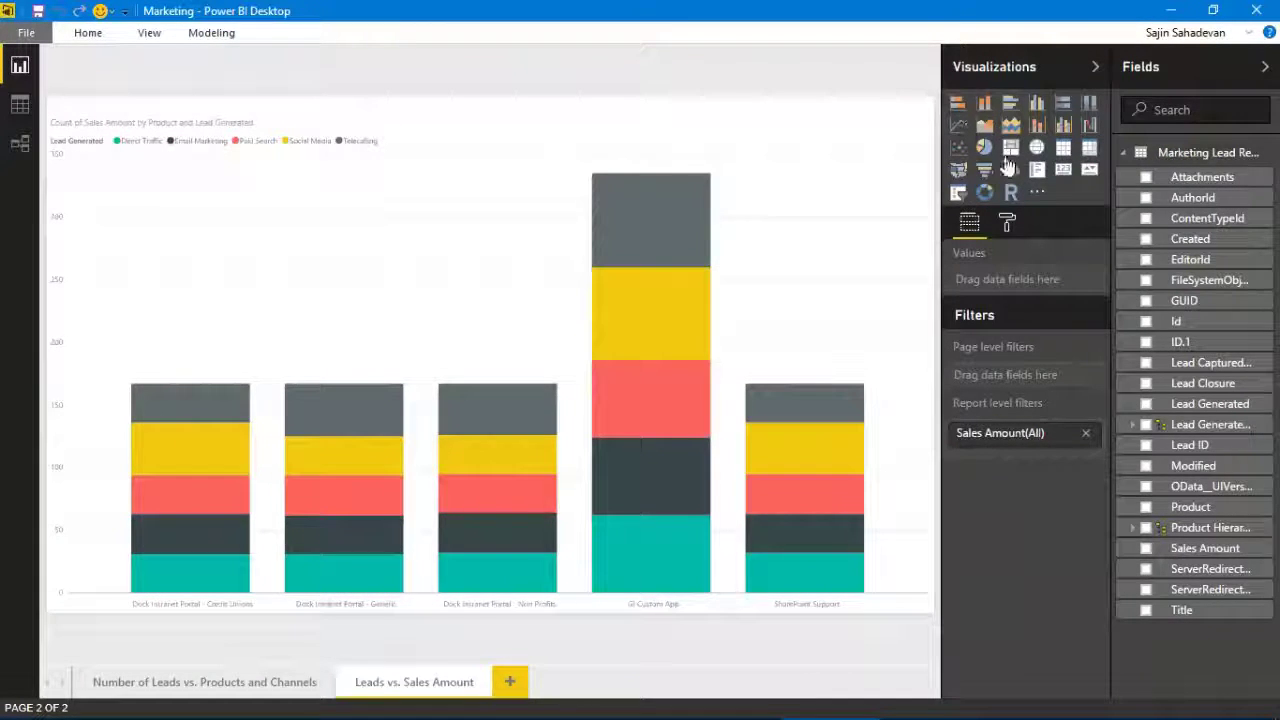
pyautogui.click(702, 375)
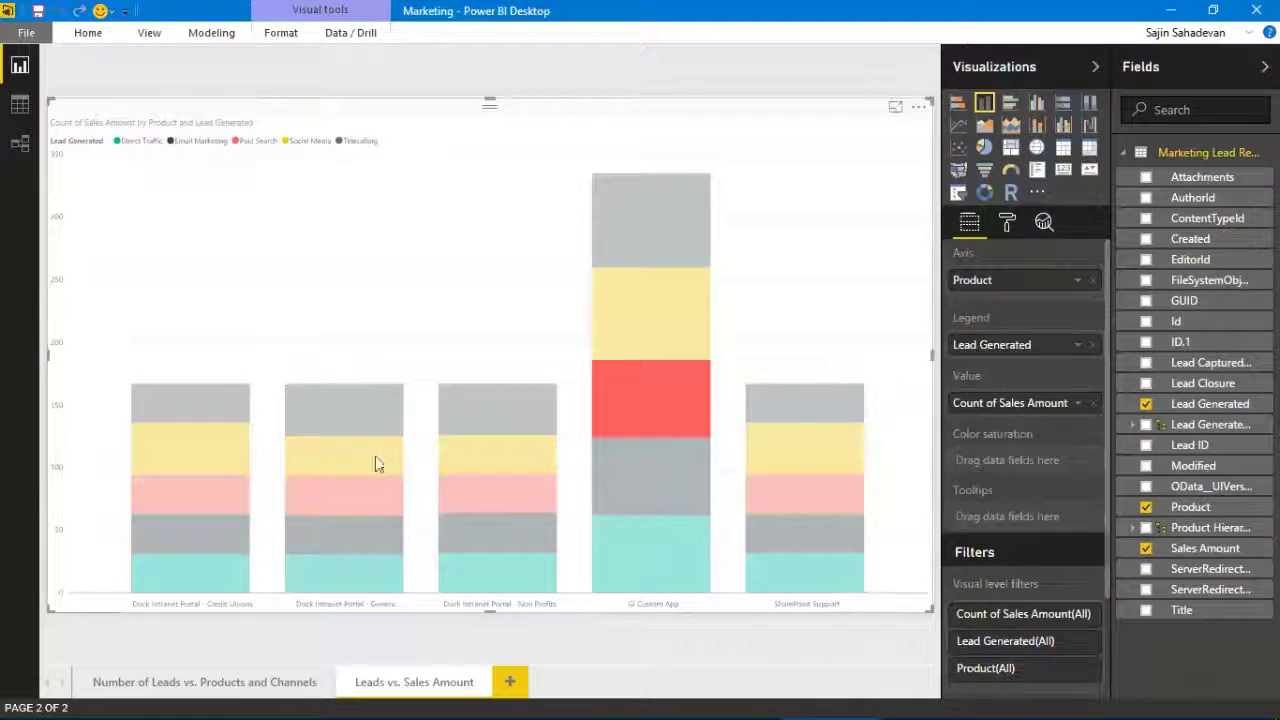
# Step: Read the sales amount counts per channel for Credit Unions, GI Custom App and SharePoint Support, highlighting column segments and clearing the highlights
pyautogui.click(240, 364)
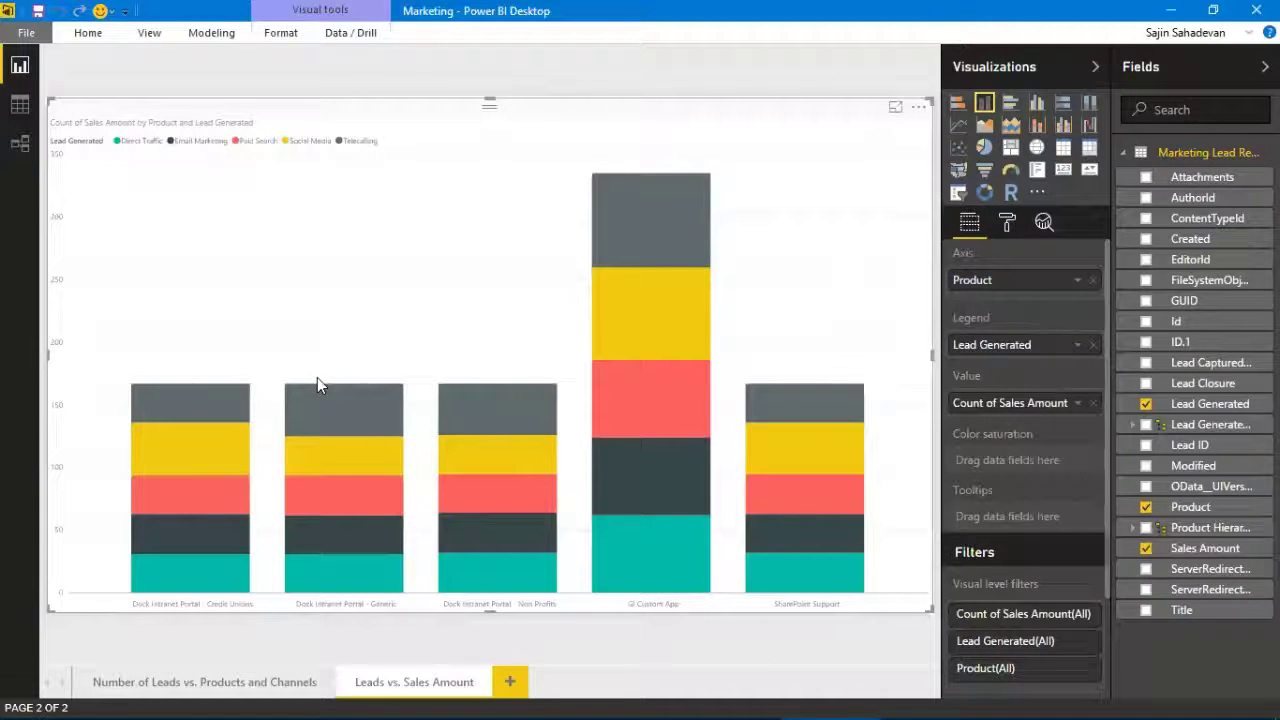
pyautogui.click(234, 400)
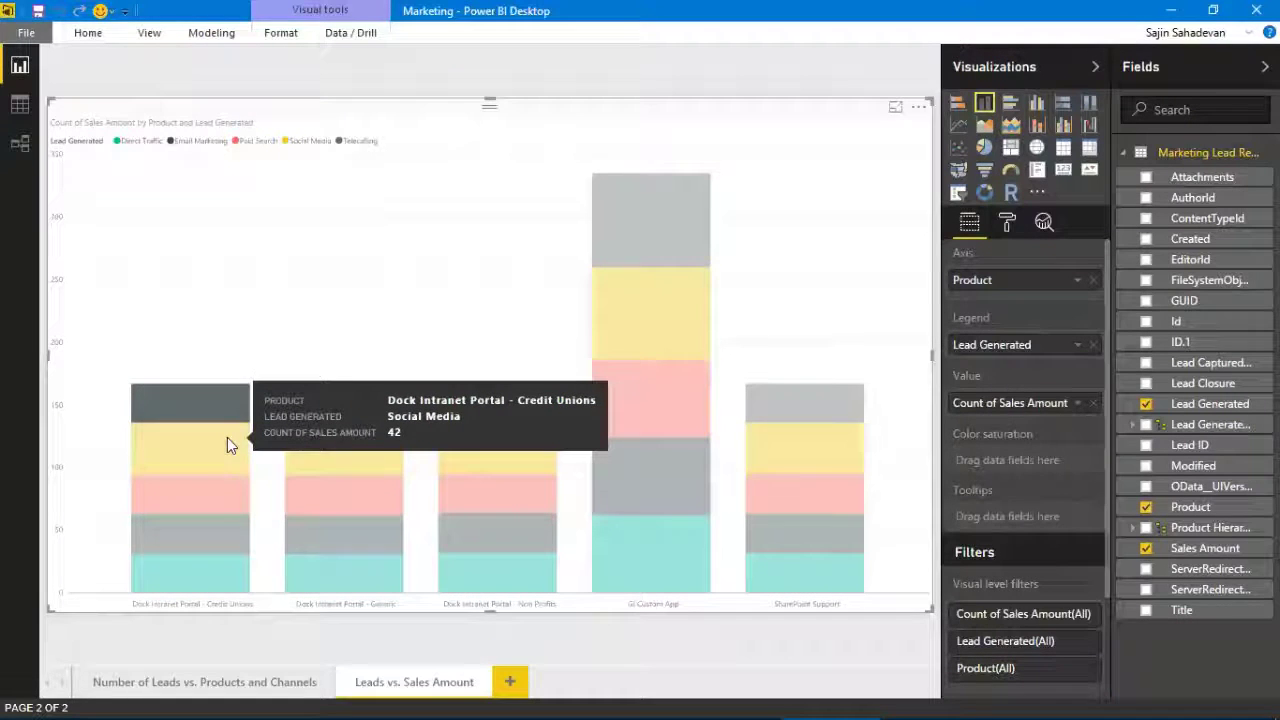
pyautogui.click(237, 337)
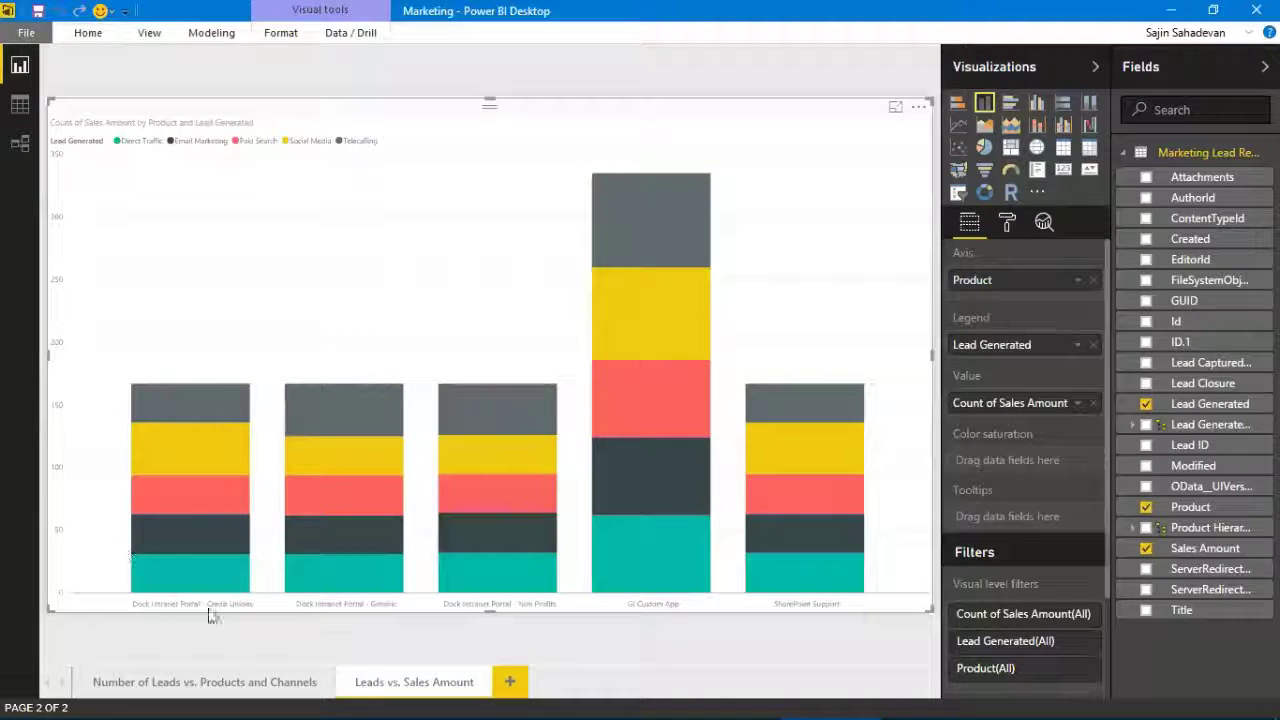
pyautogui.moveTo(216, 568)
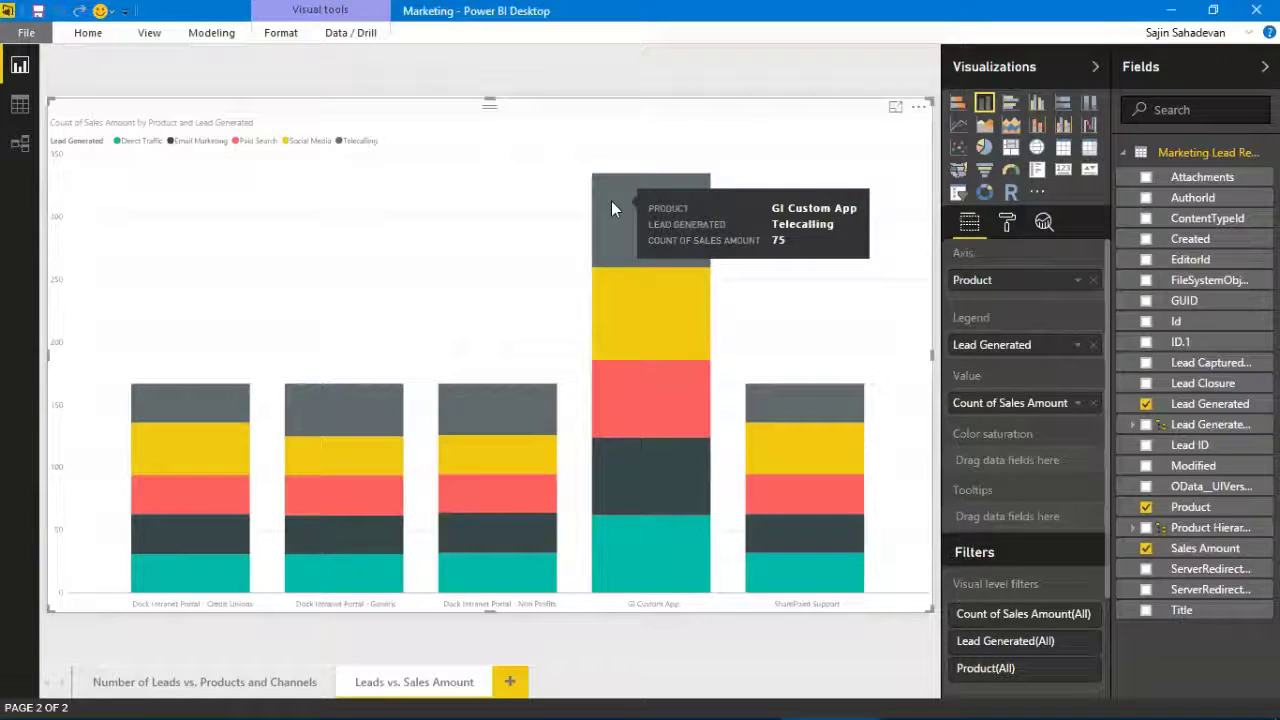
pyautogui.click(652, 318)
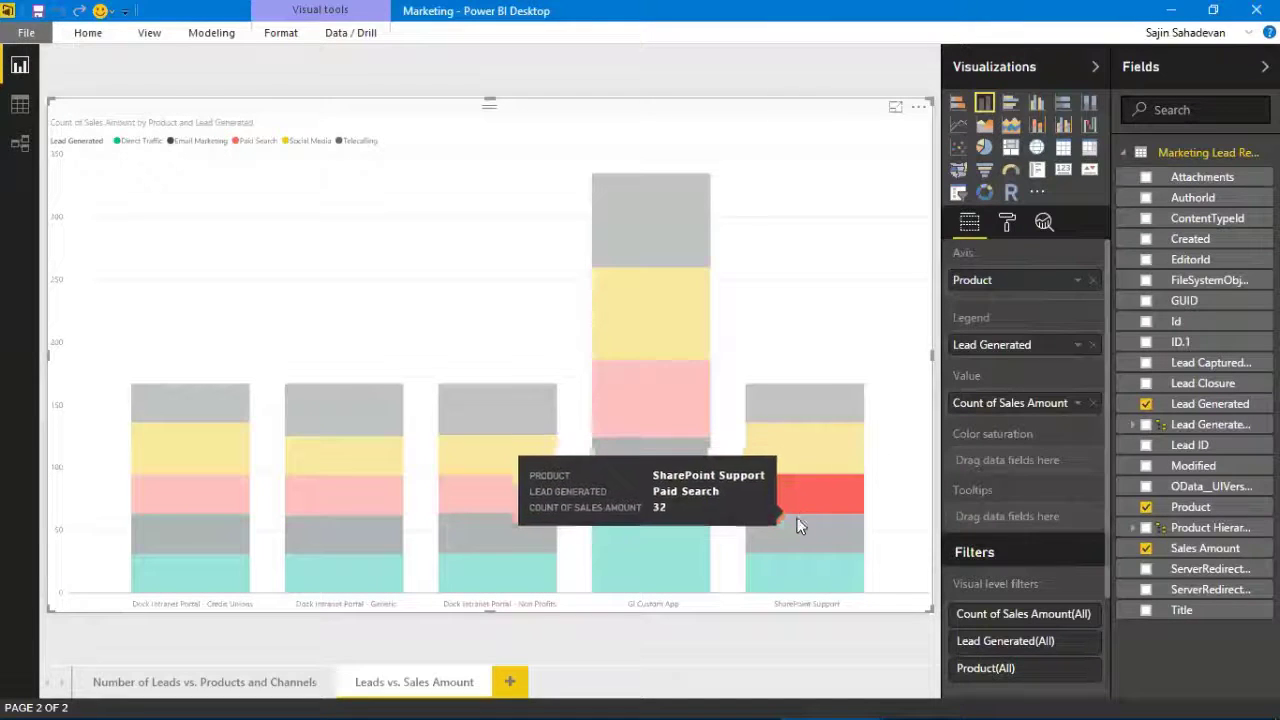
pyautogui.click(776, 396)
pyautogui.click(771, 394)
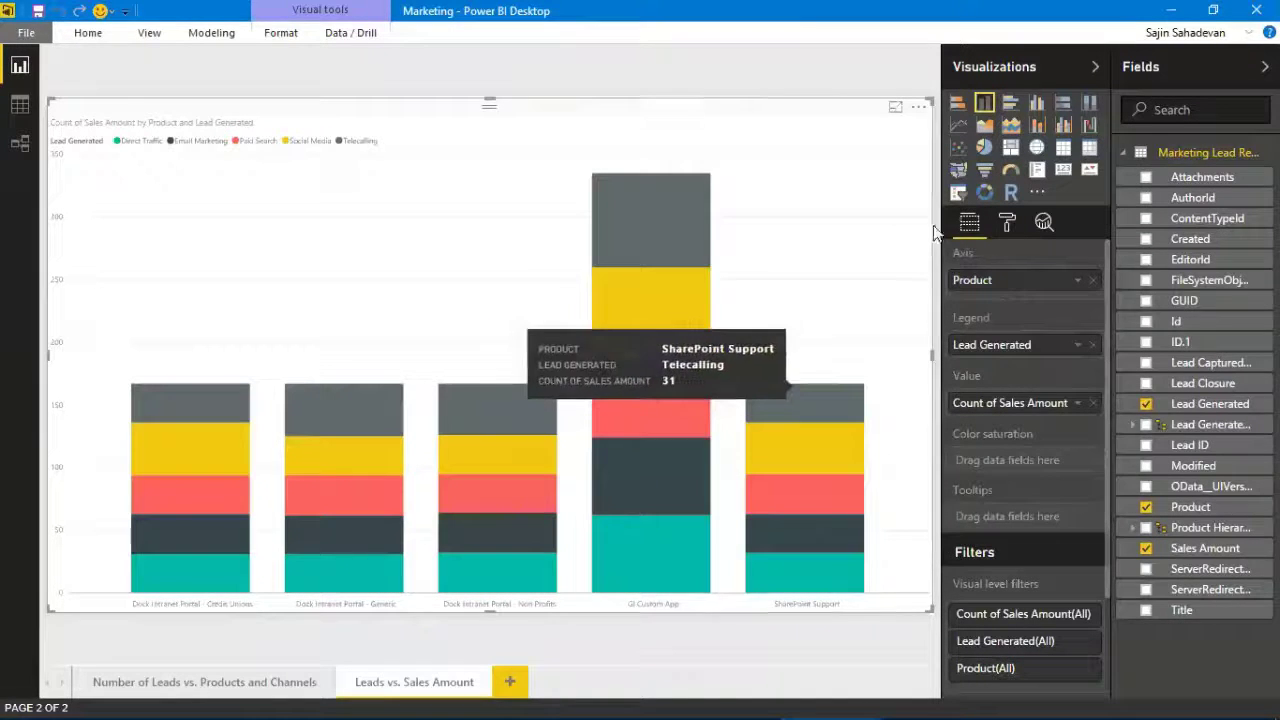
# Step: Return to the Number of Leads vs. Products and Channels page and bring the pie chart back up to product level with no slice highlighted
pyautogui.click(268, 684)
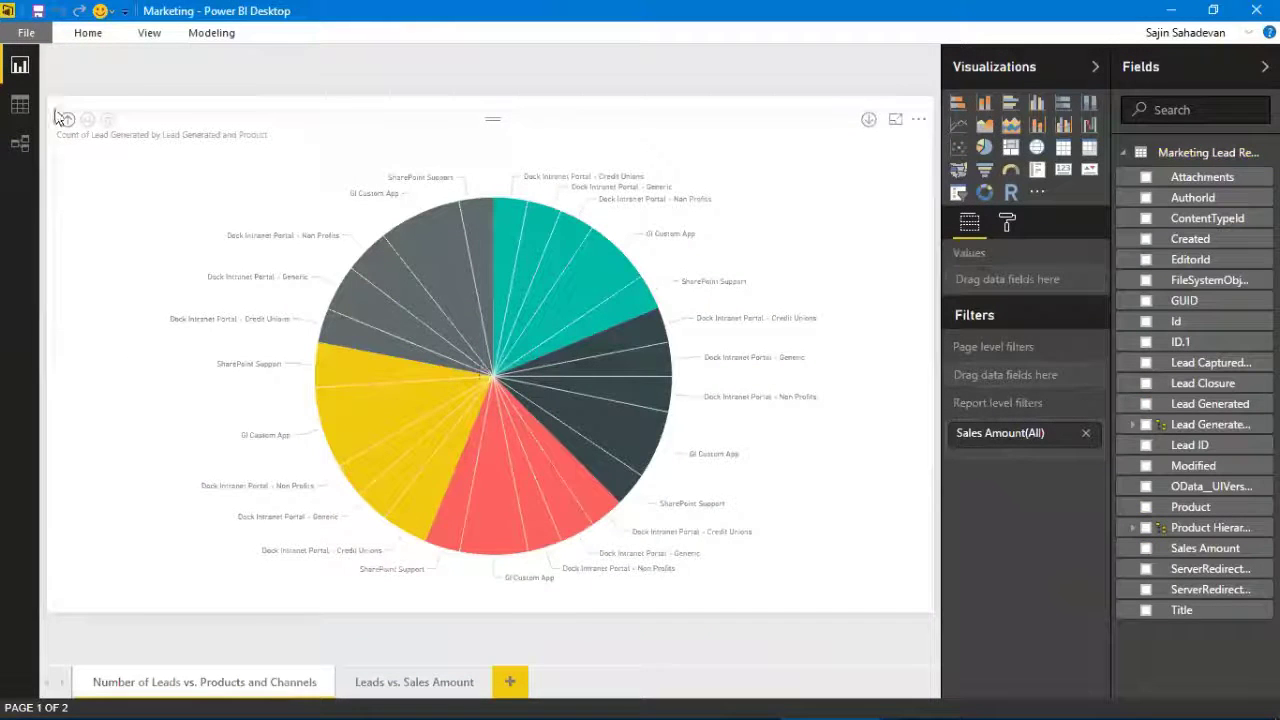
pyautogui.click(560, 283)
pyautogui.click(489, 362)
pyautogui.click(489, 364)
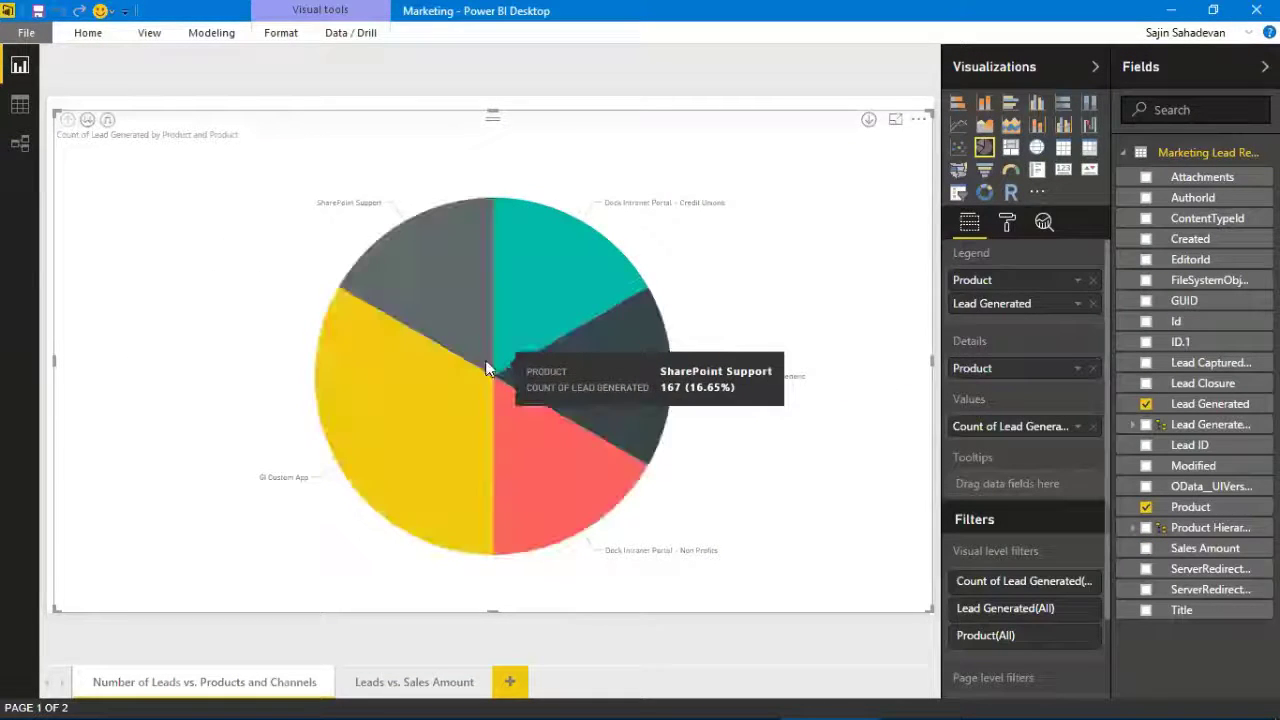
pyautogui.click(461, 340)
pyautogui.click(461, 343)
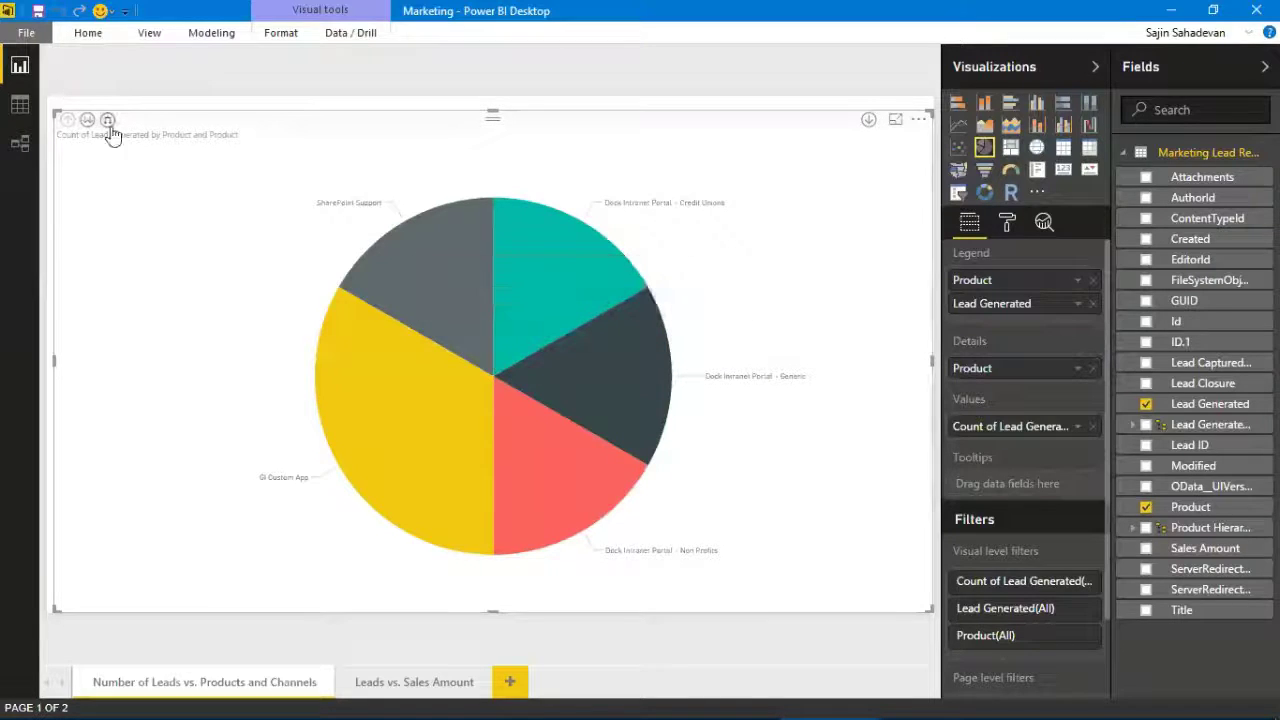
# Step: Expand the pie chart one level to read the combined product and channel slices, and drill back up to product level
pyautogui.click(107, 120)
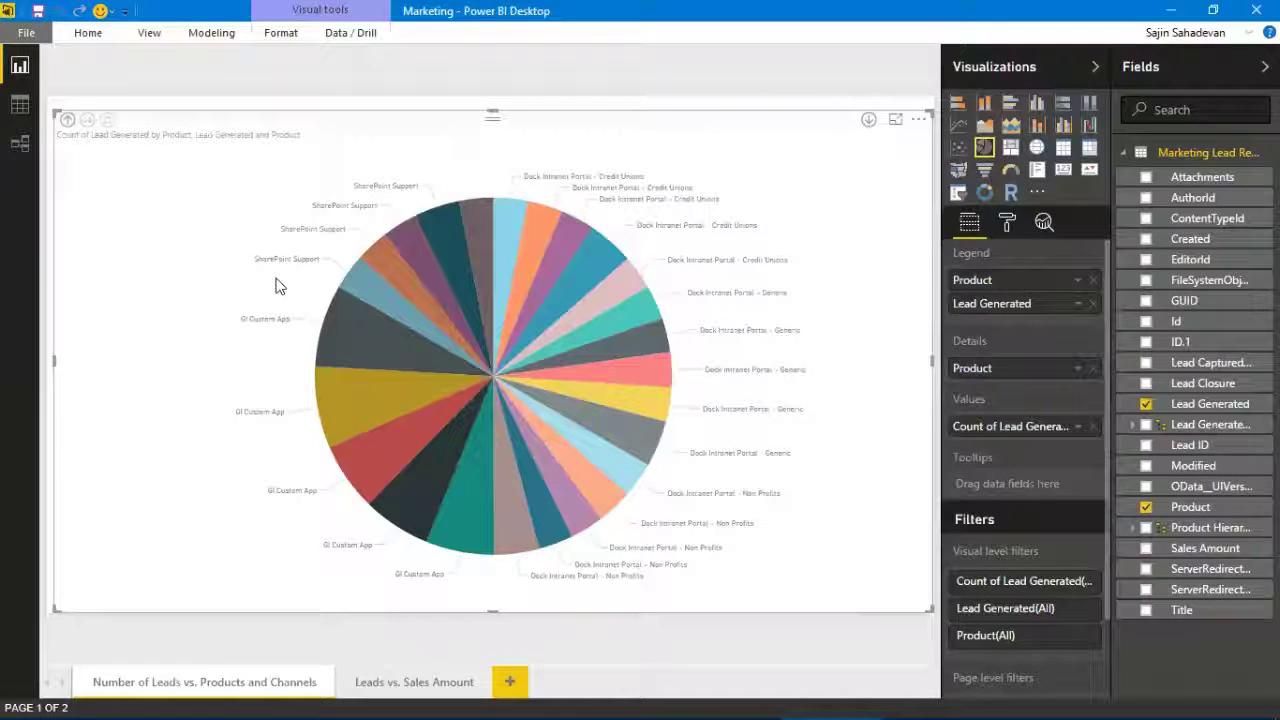
pyautogui.moveTo(360, 278)
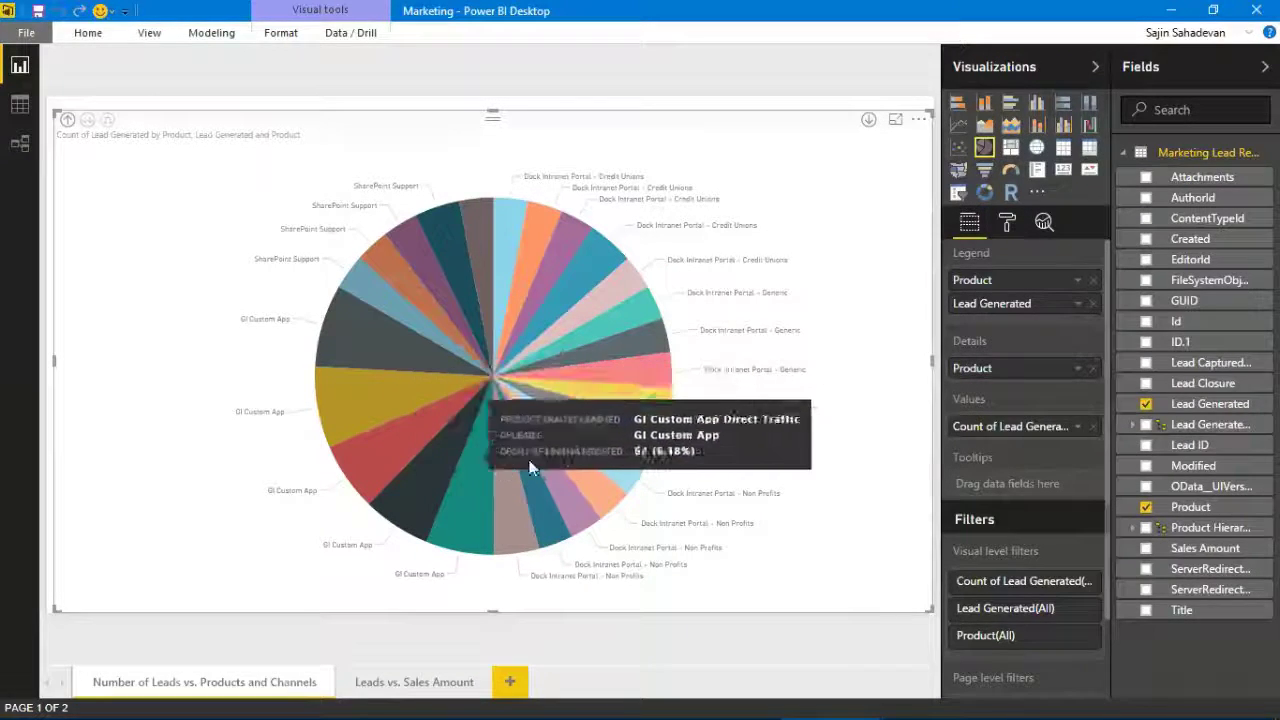
pyautogui.click(67, 121)
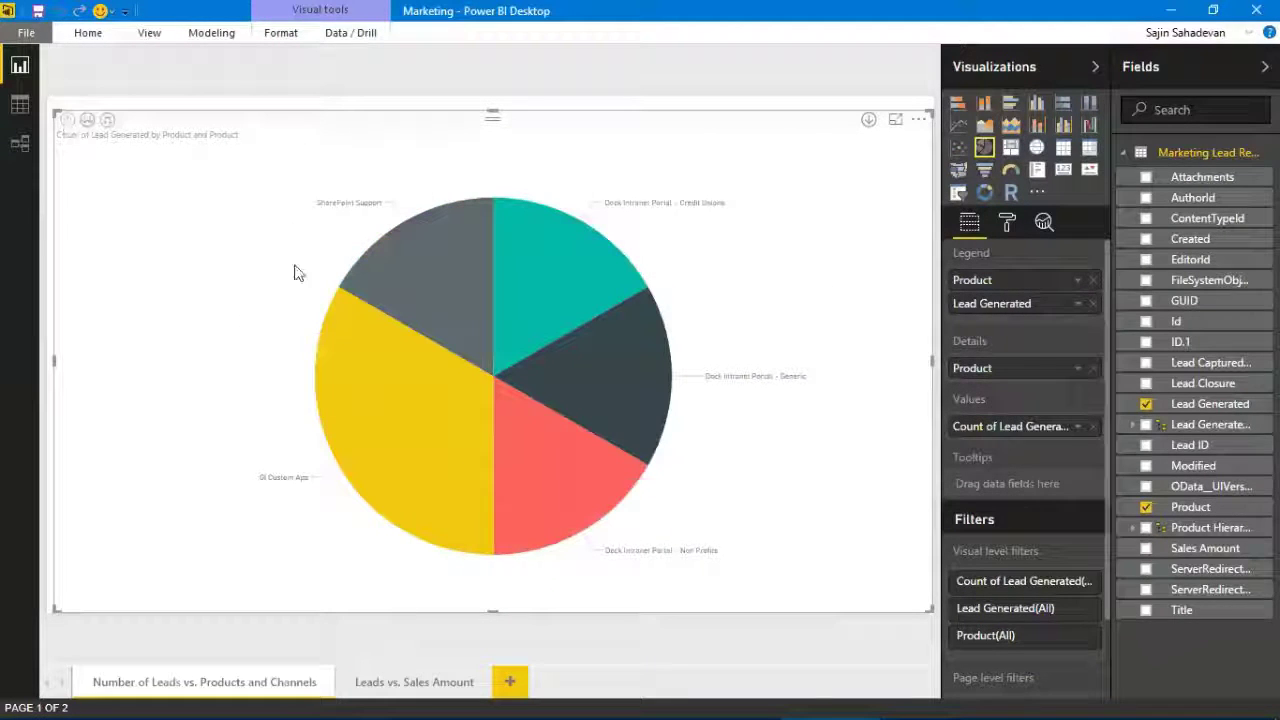
# Step: Turn on drill-down mode for the pie chart and enlarge the chart in focus mode
pyautogui.click(868, 121)
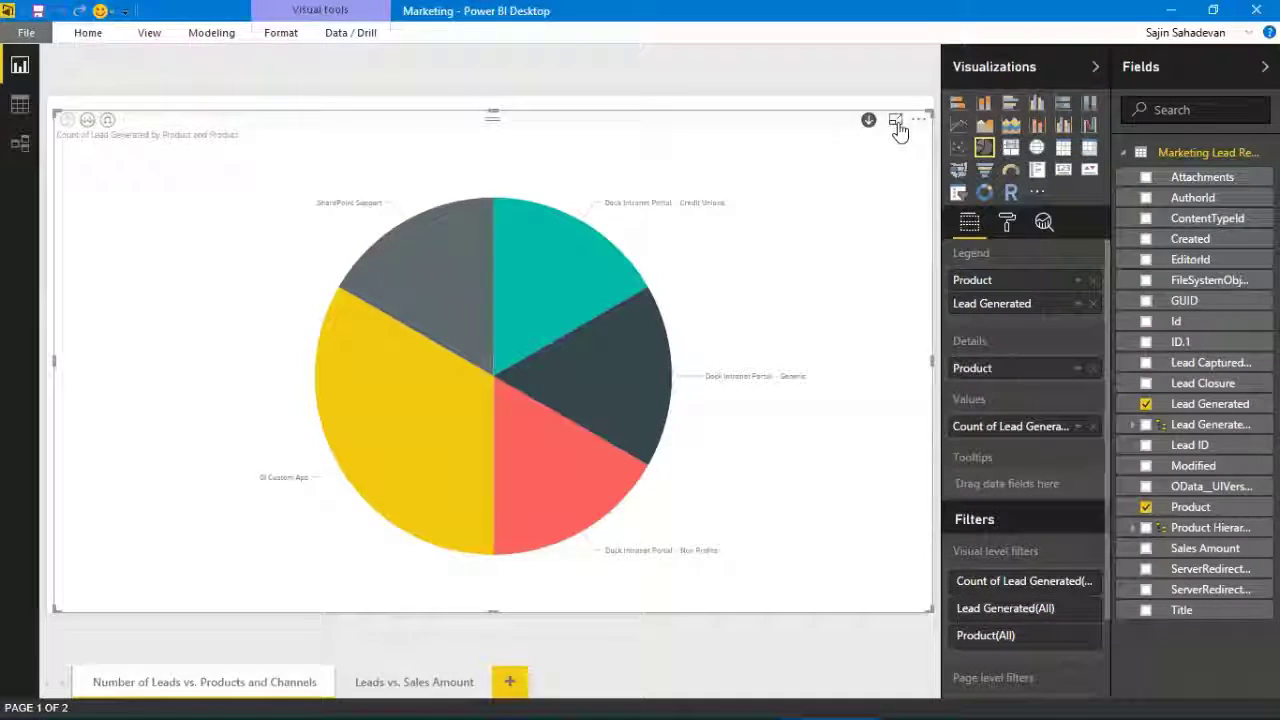
pyautogui.click(896, 122)
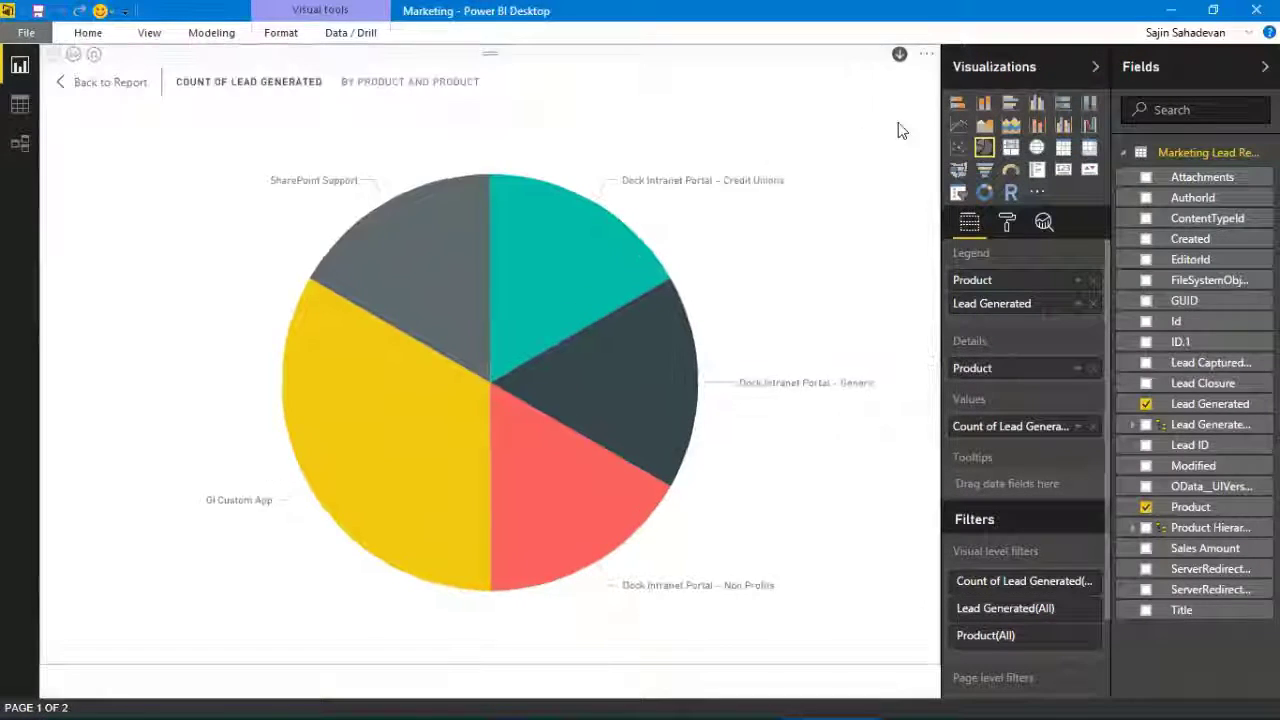
# Step: Look at the pie chart's sorting and data export options, and dismiss the notice about pending query changes
pyautogui.click(926, 58)
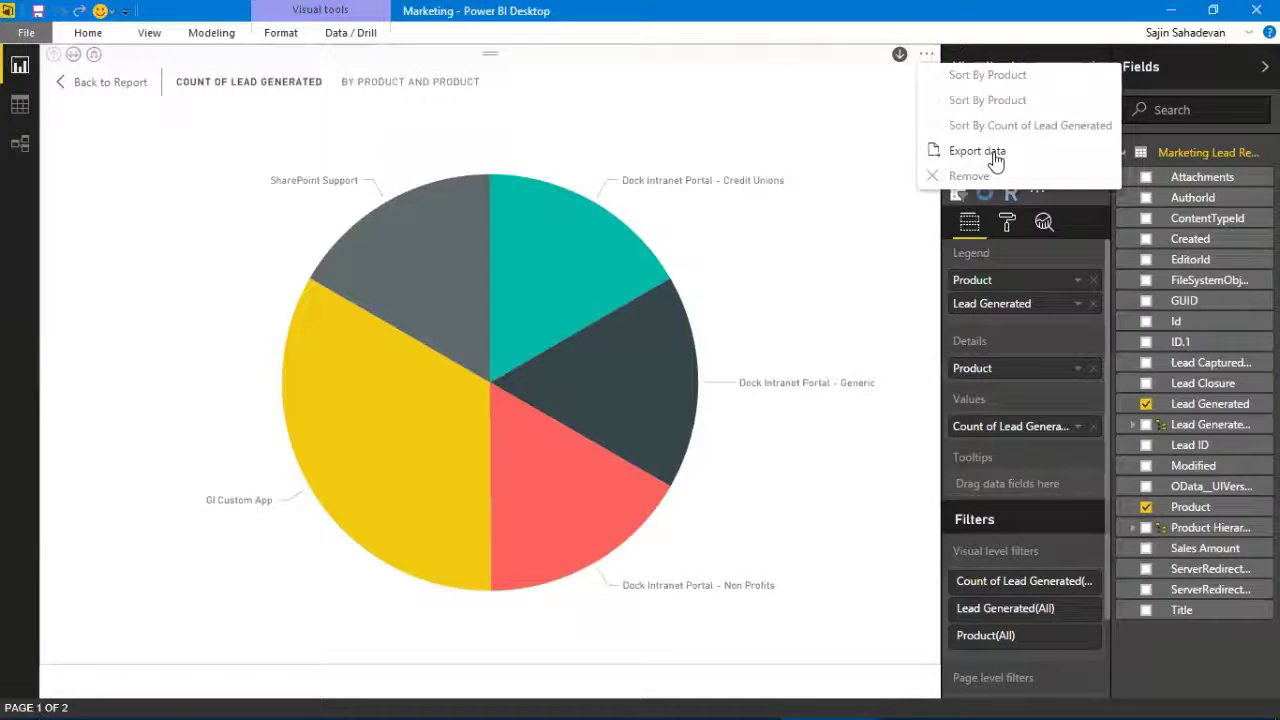
pyautogui.click(88, 34)
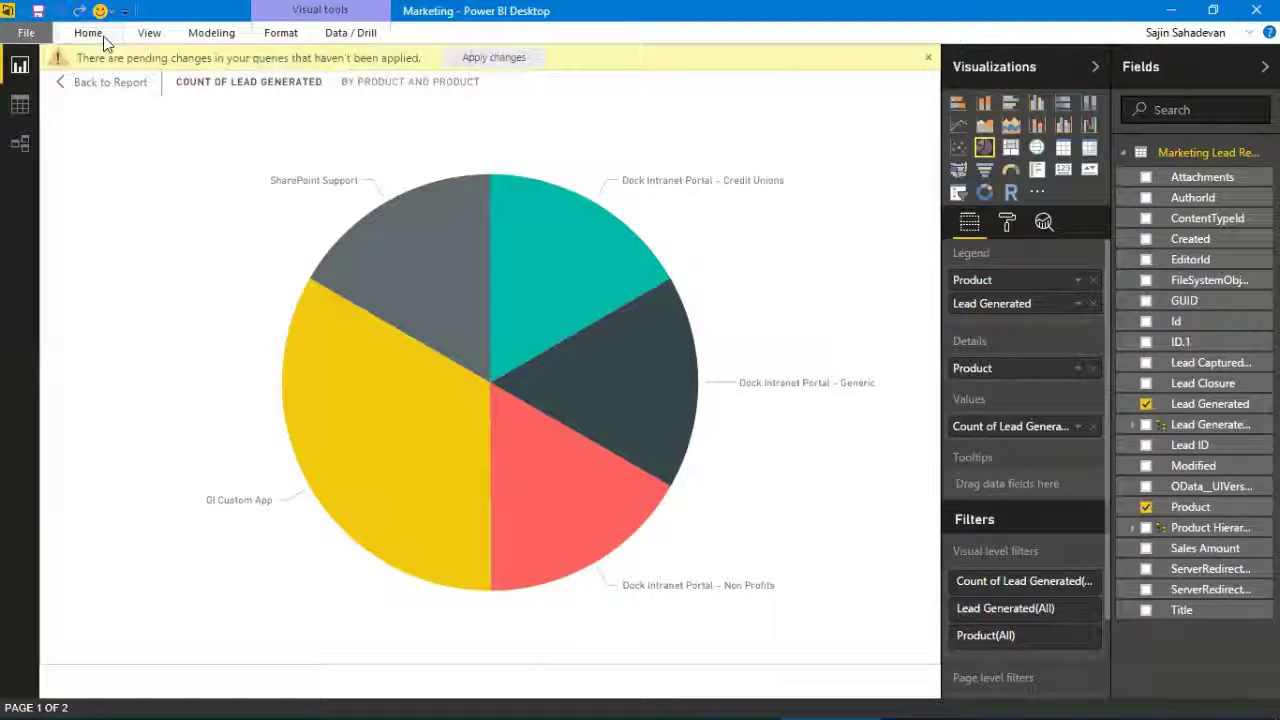
pyautogui.click(927, 59)
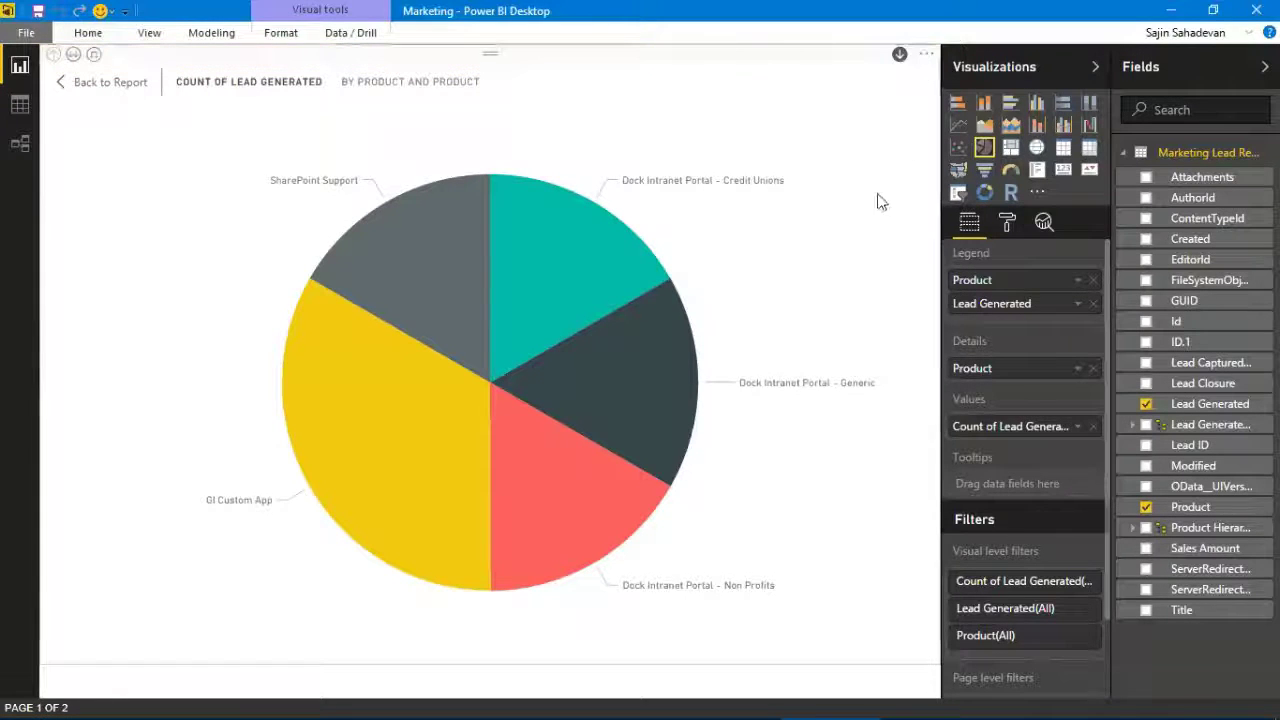